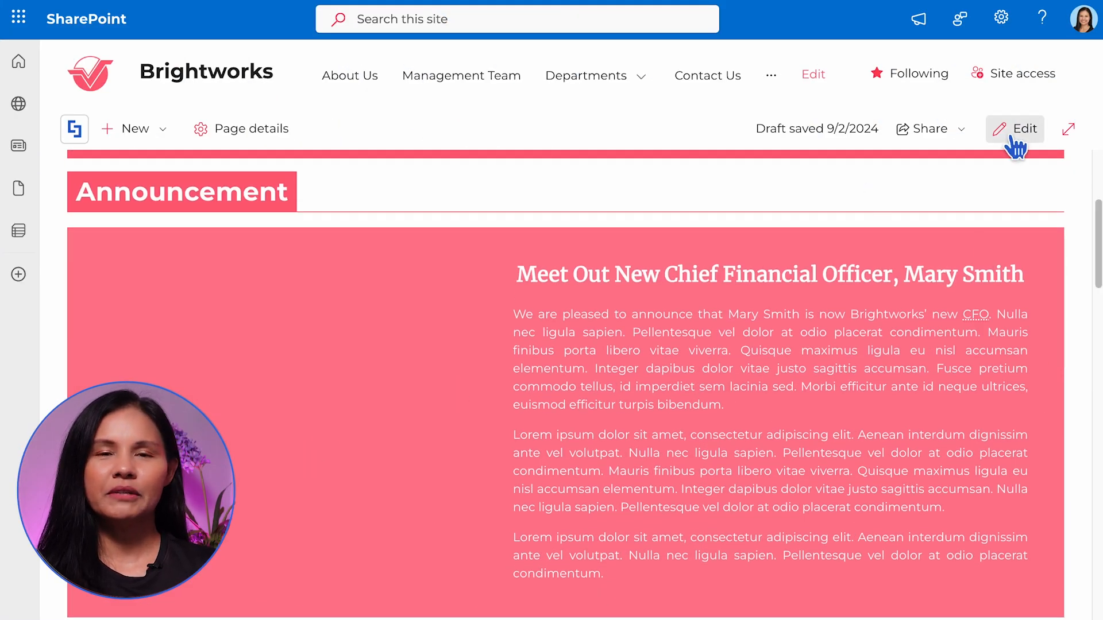
Put the Brightworks page into edit mode and open it in ShortPoint Page Builder
click(1009, 135)
click(1035, 109)
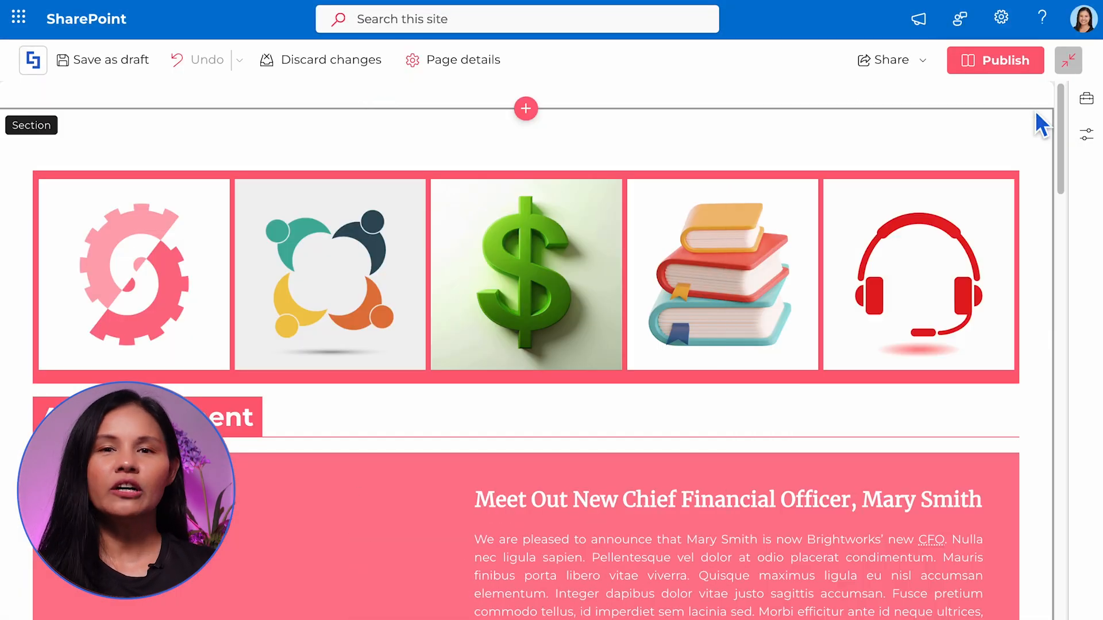
click(70, 101)
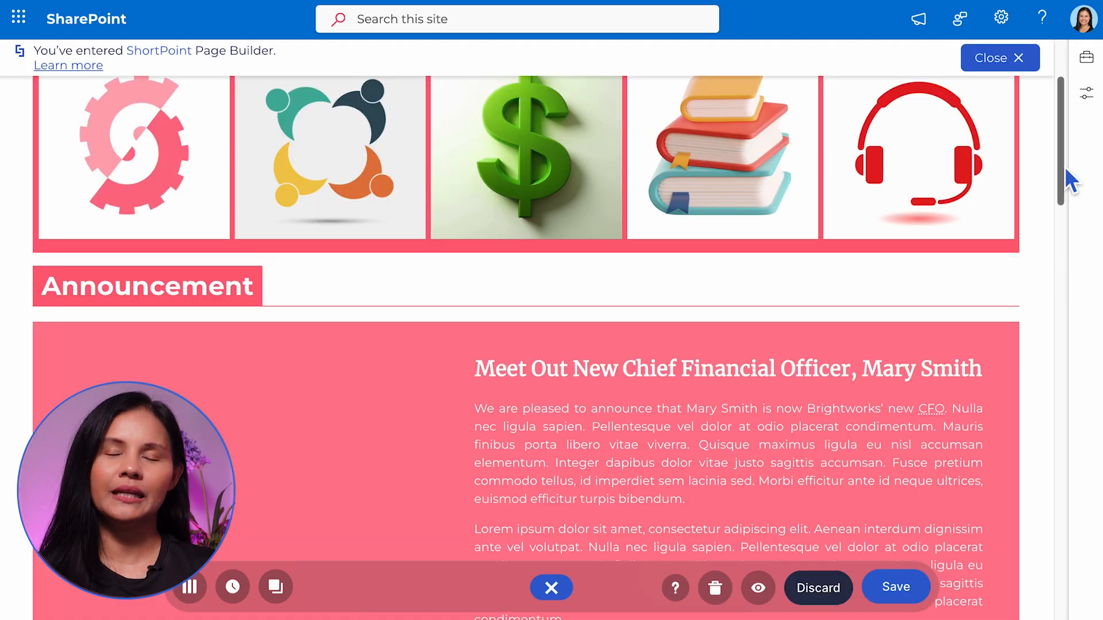
Insert an Image element in the empty column of the Announcement section and reposition its settings dialog beside the column
drag(1066, 178, 1066, 216)
click(236, 359)
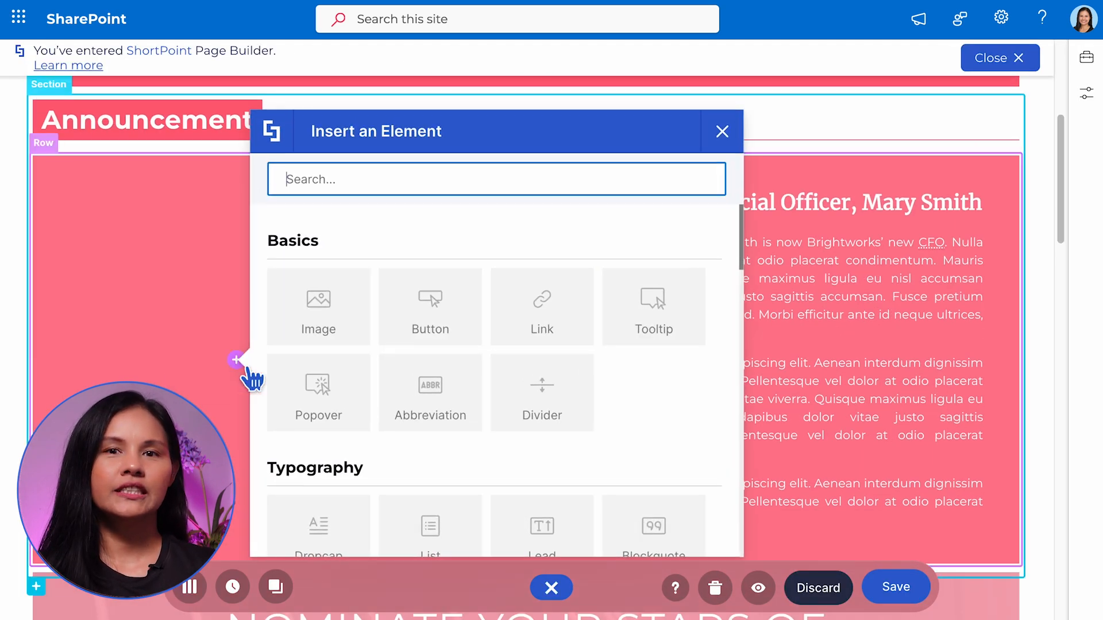
click(319, 328)
drag(544, 71, 672, 75)
Try to upload an image file to the Site Assets library through the file picker and select it as the image source
click(802, 205)
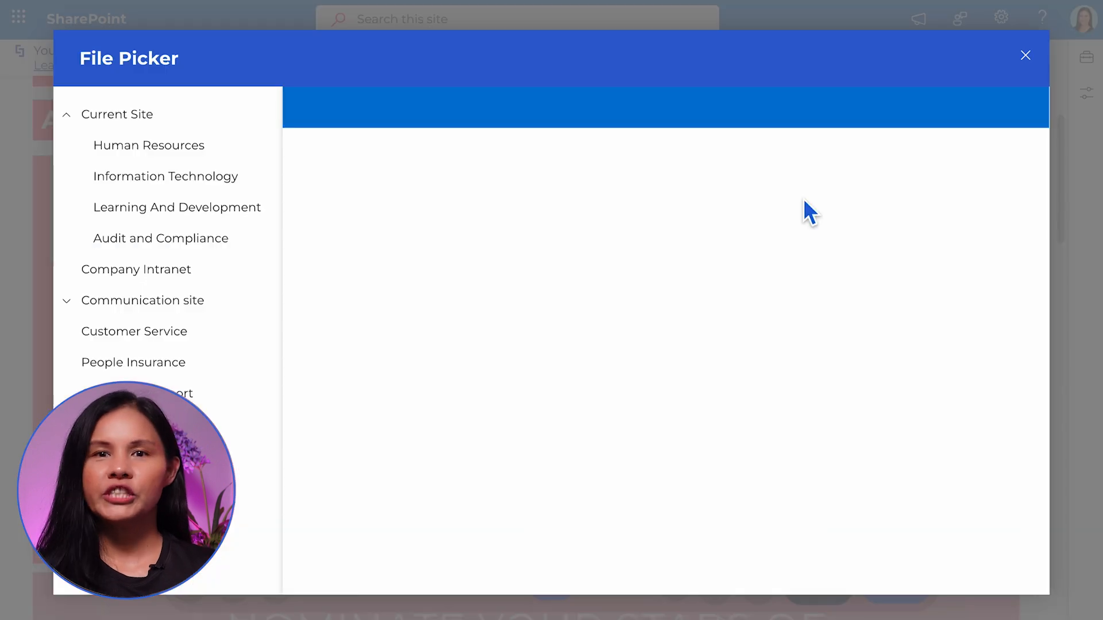
click(805, 200)
click(907, 117)
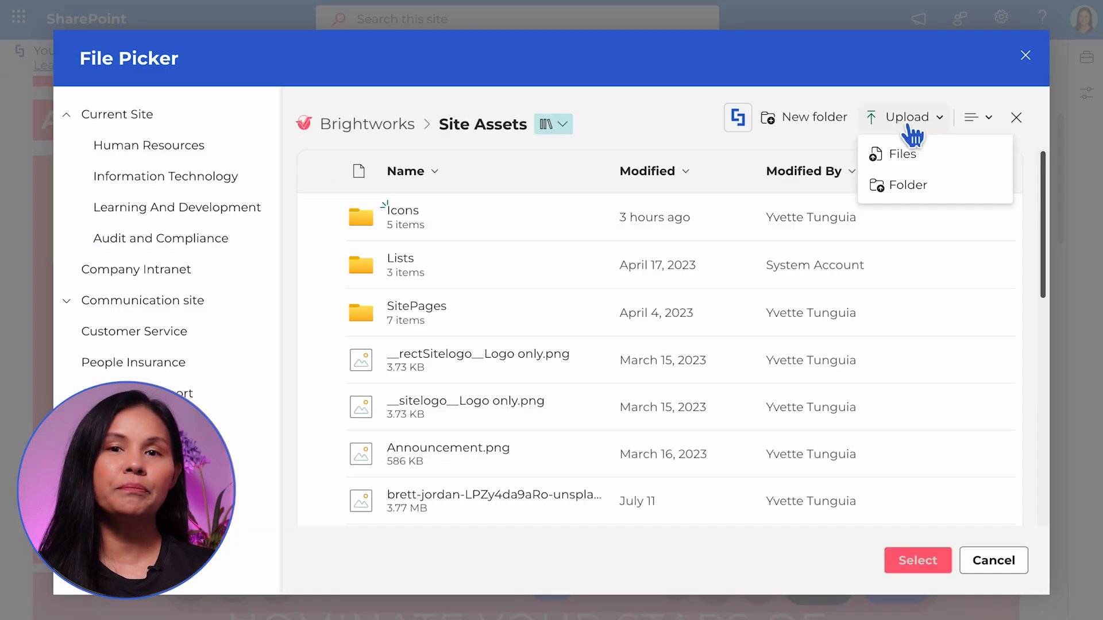
click(907, 155)
double_click(638, 194)
click(325, 216)
click(911, 557)
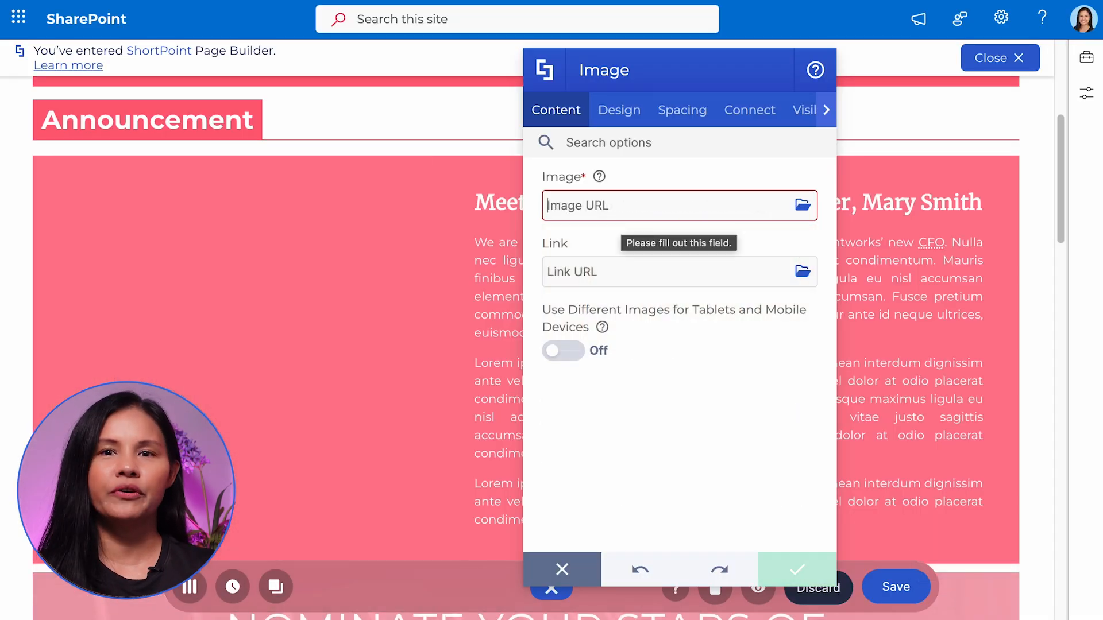
Paste the woman's portrait URL as the Image element's source
key(super+v)
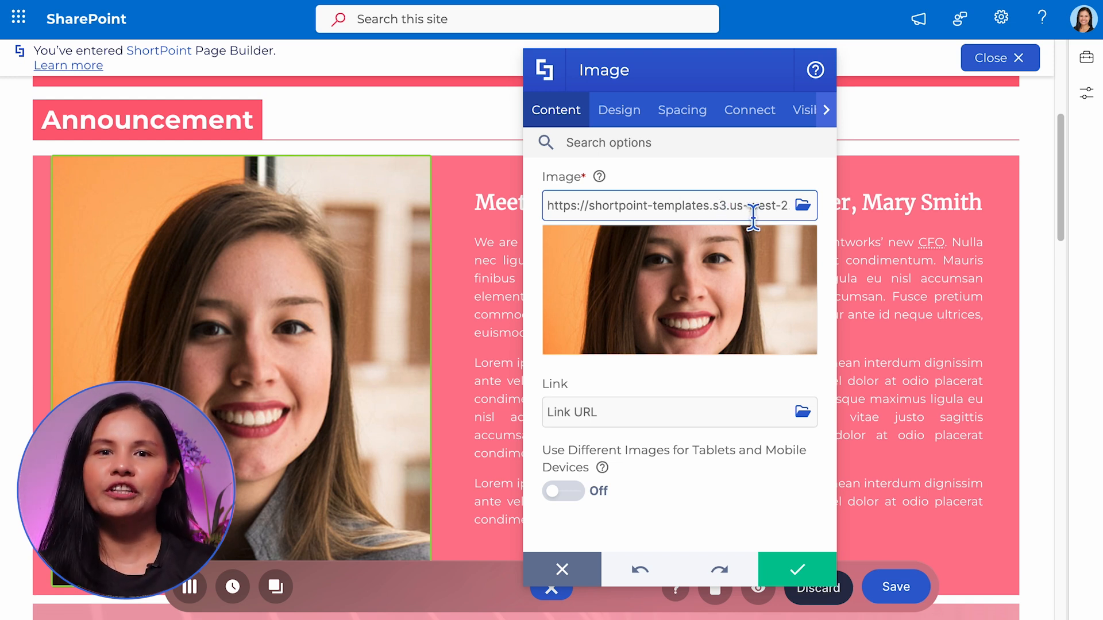
Enable different images for tablets and mobile devices and paste URLs for the tablet and mobile images
click(571, 498)
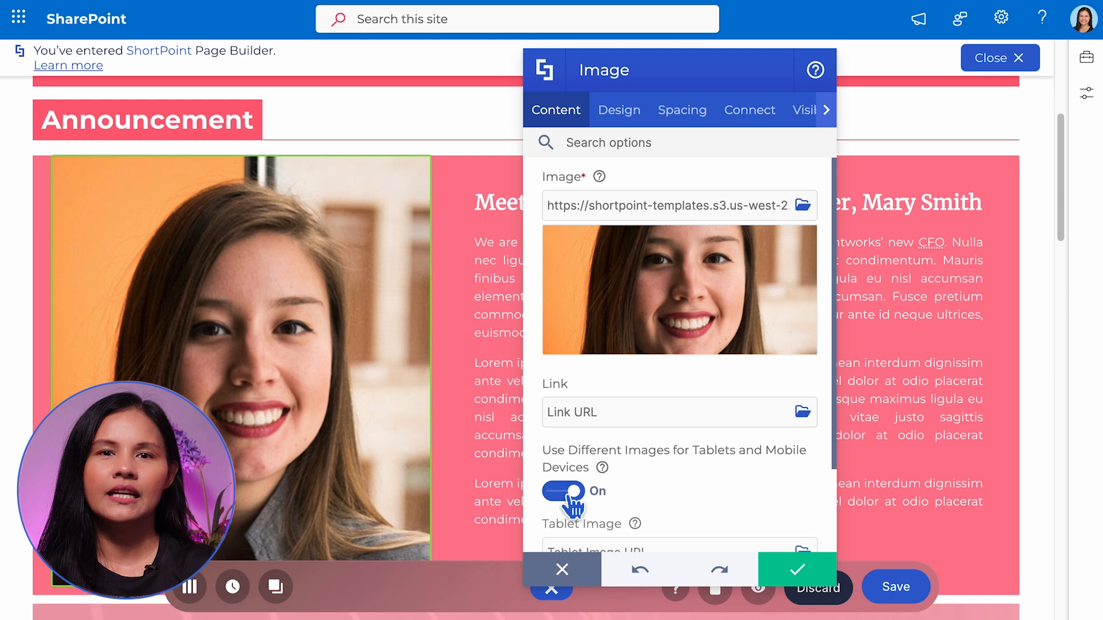
drag(835, 417, 846, 514)
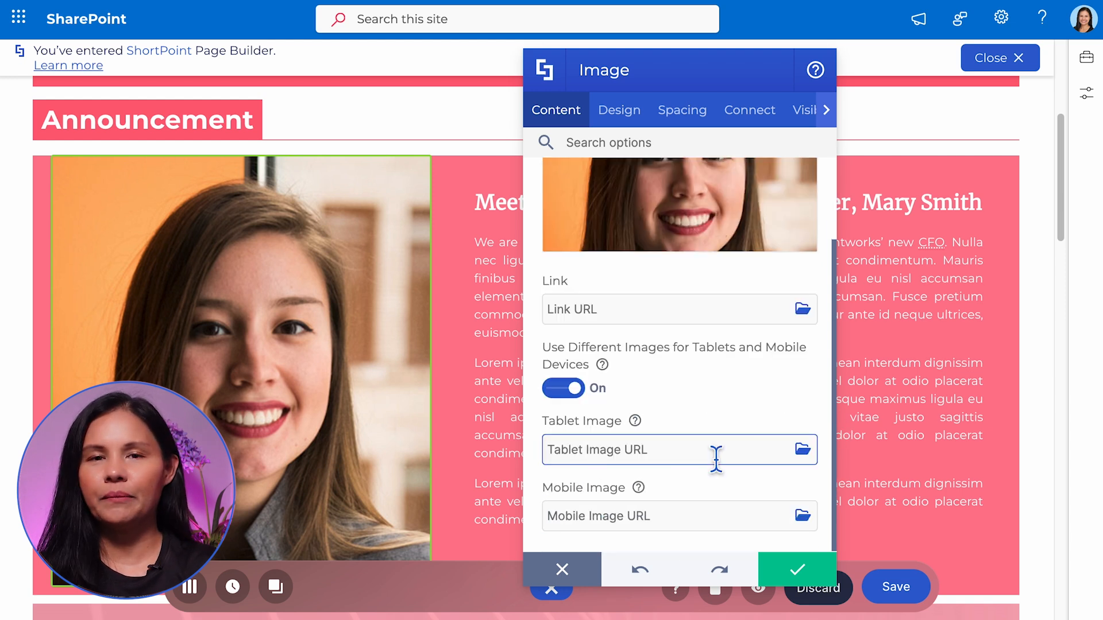
click(716, 459)
key(super+v)
scroll(749, 505, down, 3)
click(752, 524)
key(super+v)
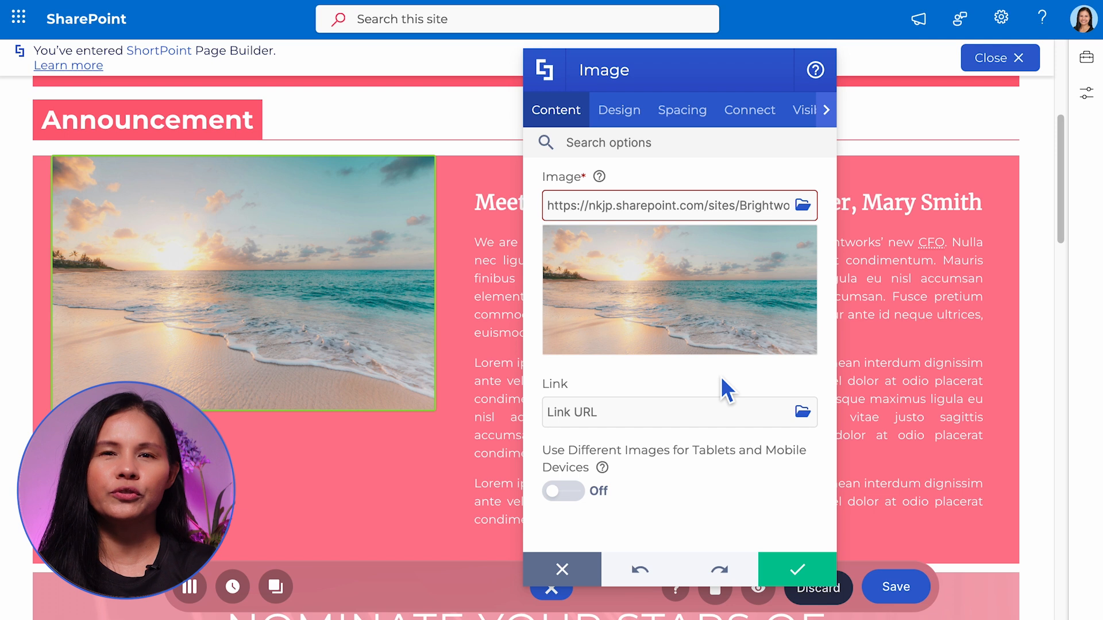
Turn on Panoramic View for the beach image, with panoramic controls and partial panoramic settings enabled
click(620, 112)
click(564, 233)
drag(839, 305, 862, 431)
click(564, 382)
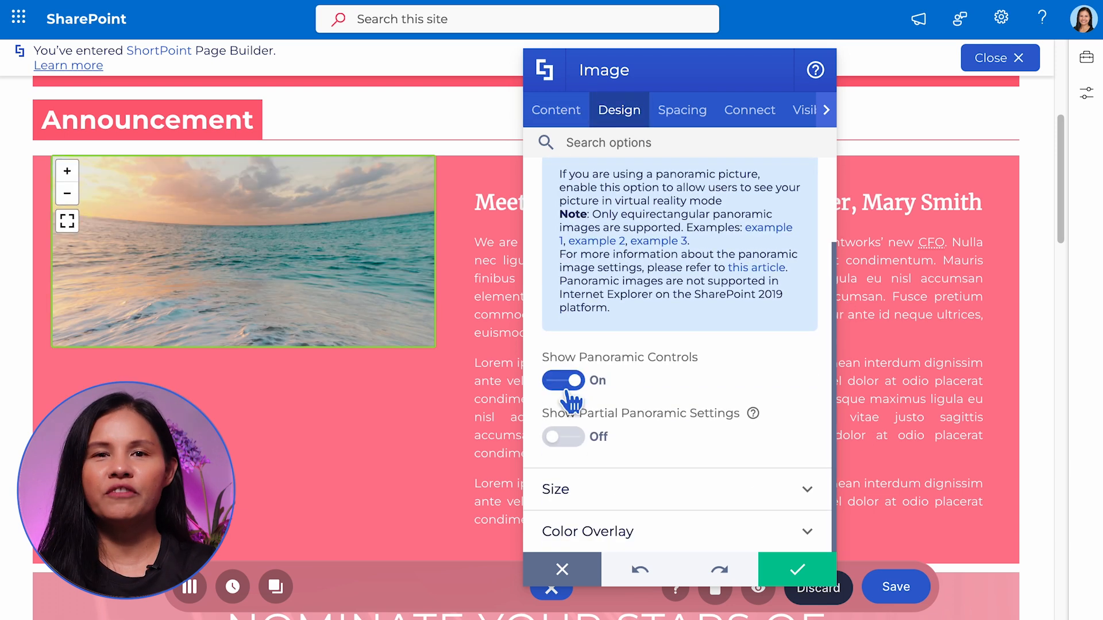
click(563, 438)
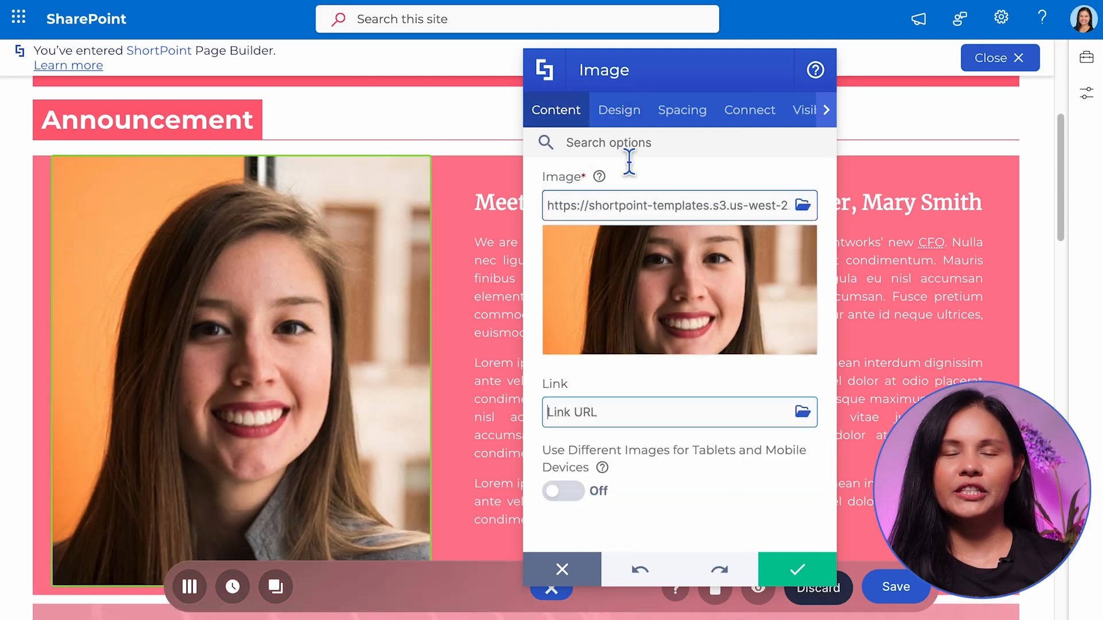
Set the portrait image's width to 345 px in its size settings
click(629, 109)
click(713, 409)
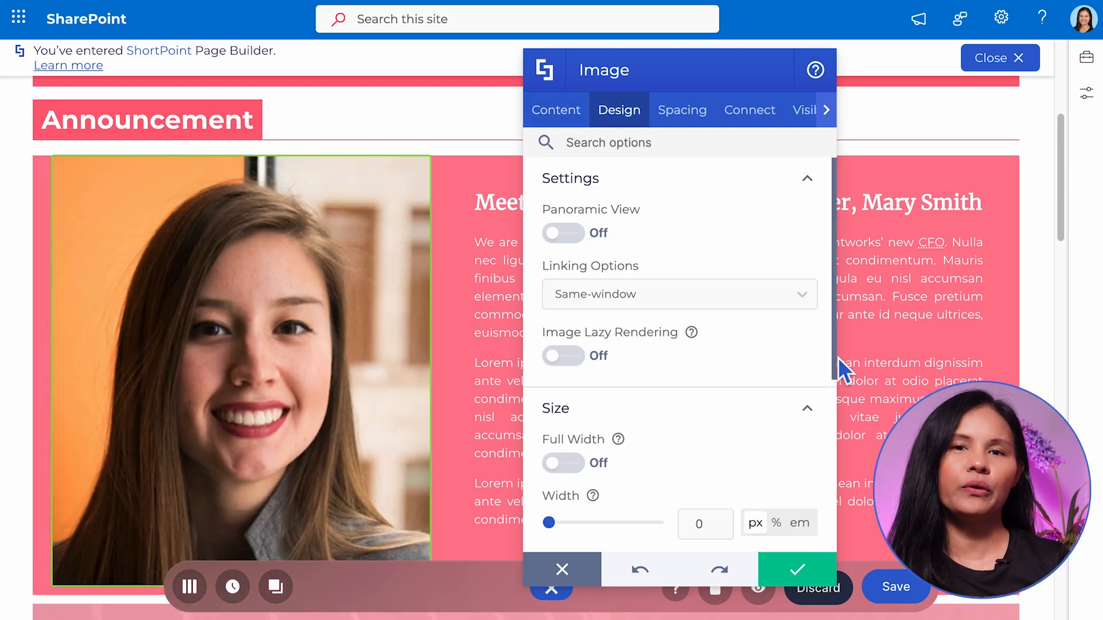
scroll(747, 374, down, 4)
drag(548, 279, 580, 281)
Examine the image's Color Overlay options and its padding and Custom Margin settings
drag(833, 373, 833, 410)
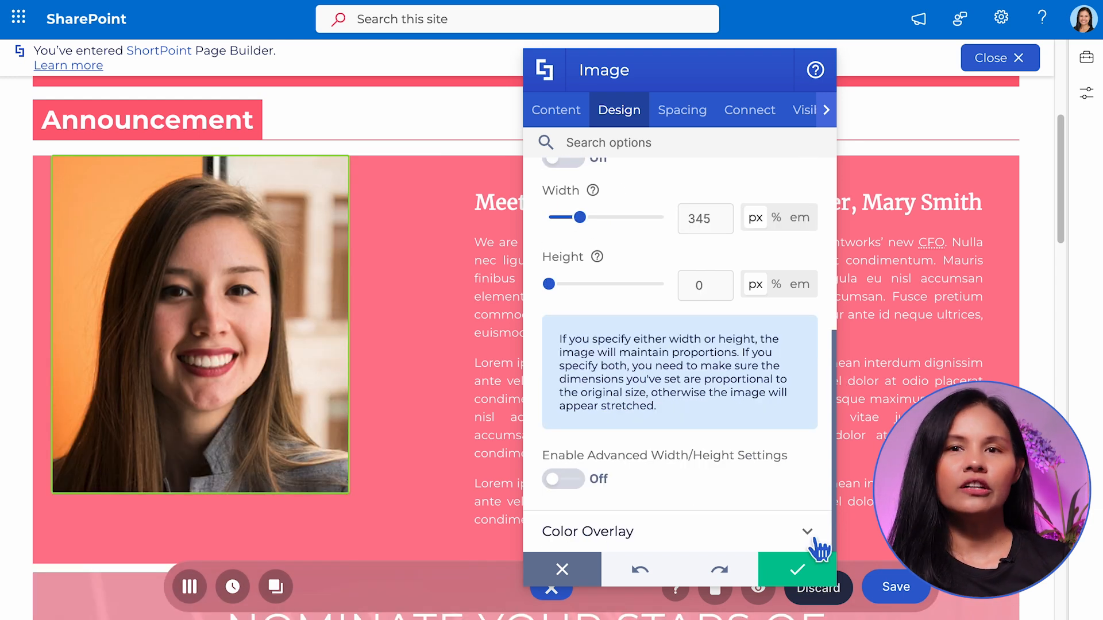
click(811, 535)
drag(835, 480, 845, 546)
click(767, 450)
click(781, 484)
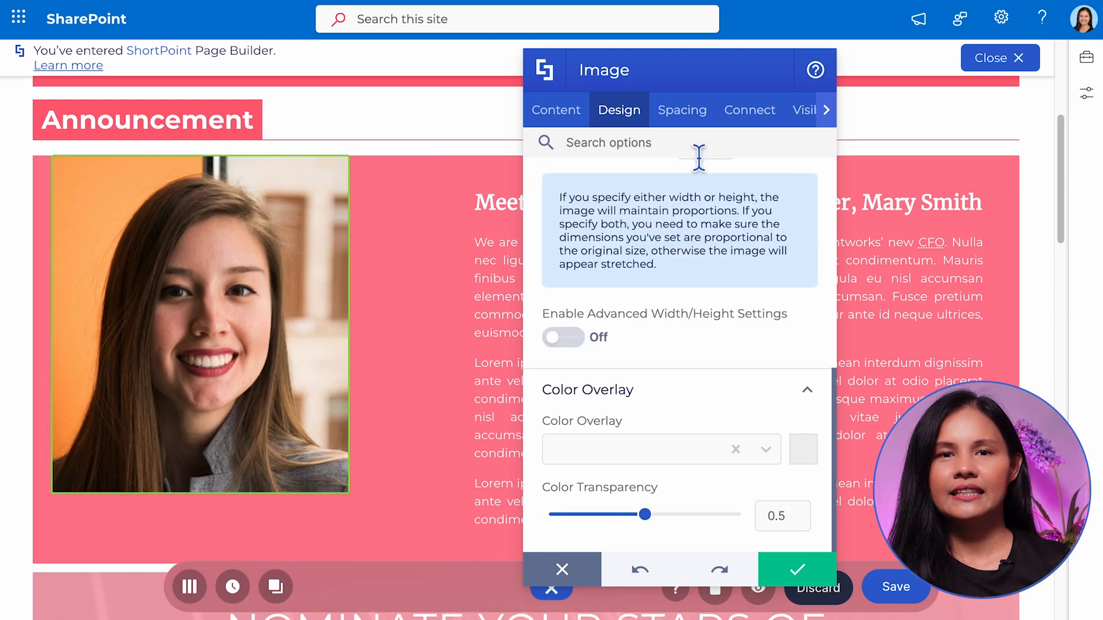
click(686, 115)
click(773, 272)
drag(838, 322, 836, 454)
click(757, 412)
click(704, 383)
click(807, 538)
click(737, 389)
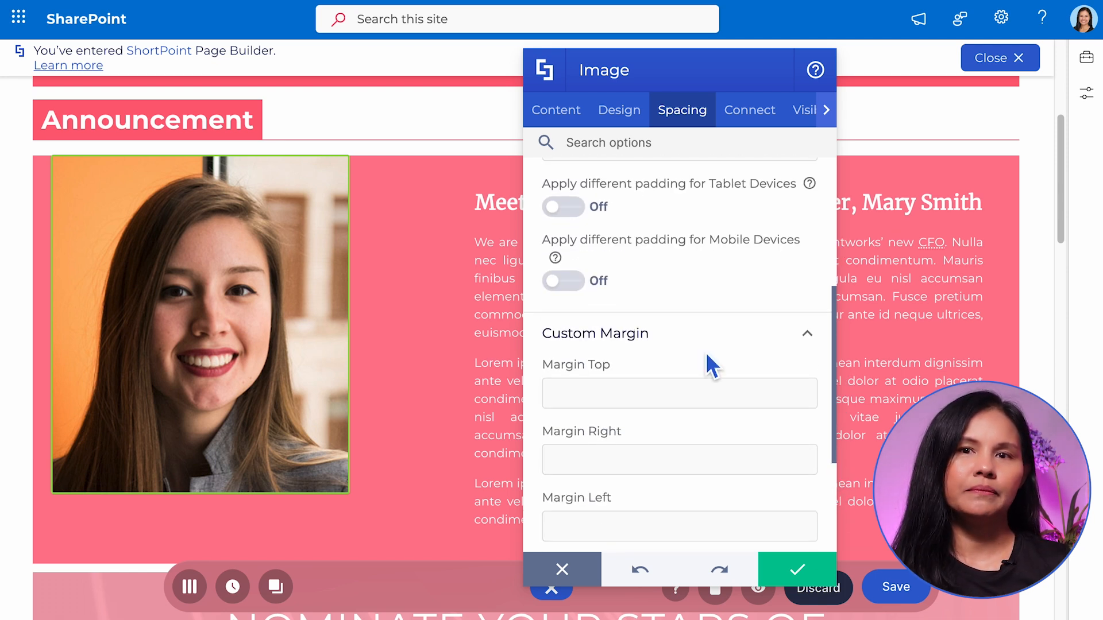
Apply the image settings, shift the portrait down and right within its column, and save the web part
click(797, 570)
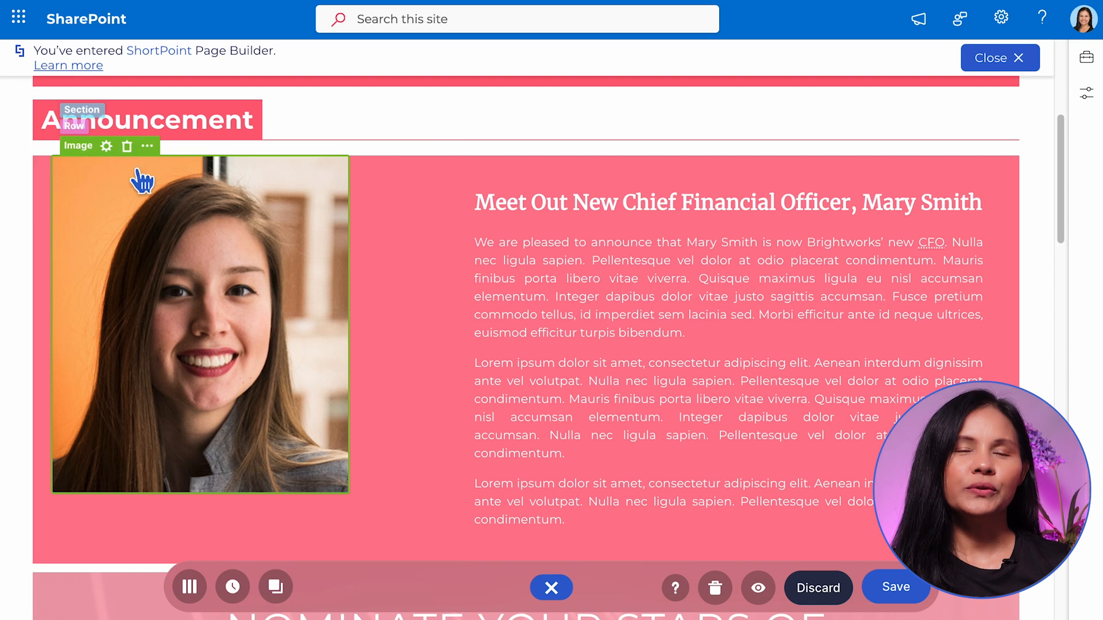
drag(201, 161, 201, 219)
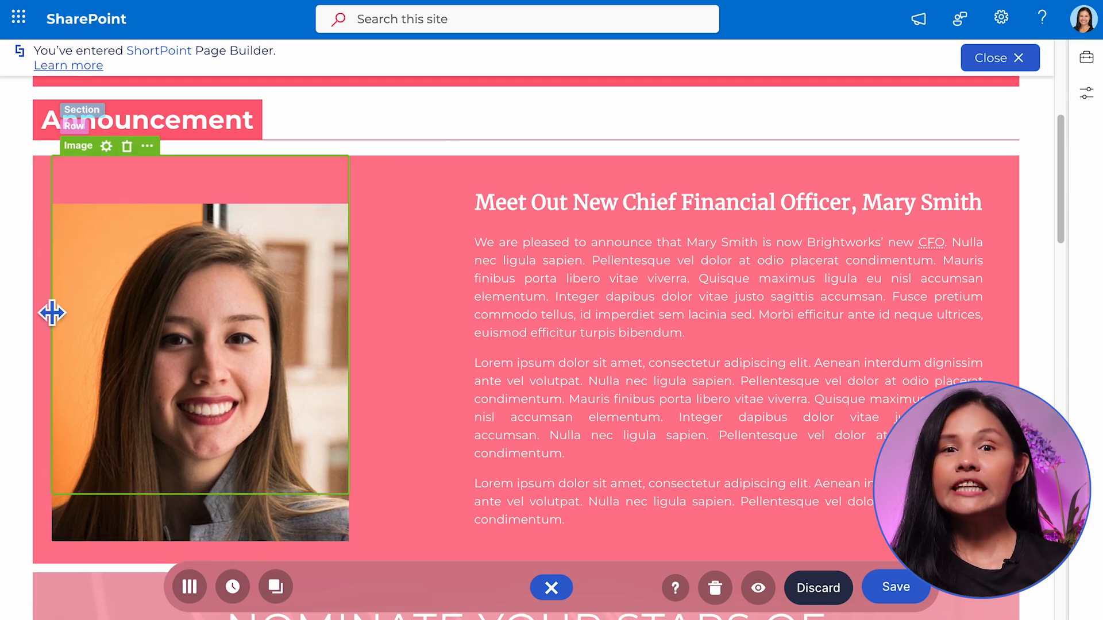
drag(59, 312, 97, 320)
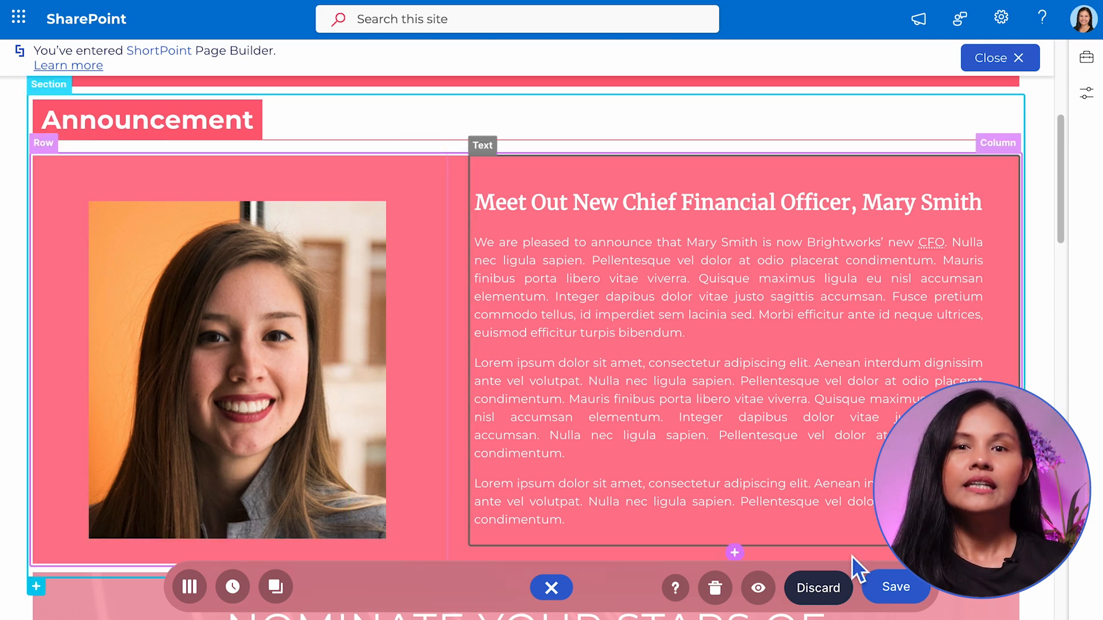
click(897, 588)
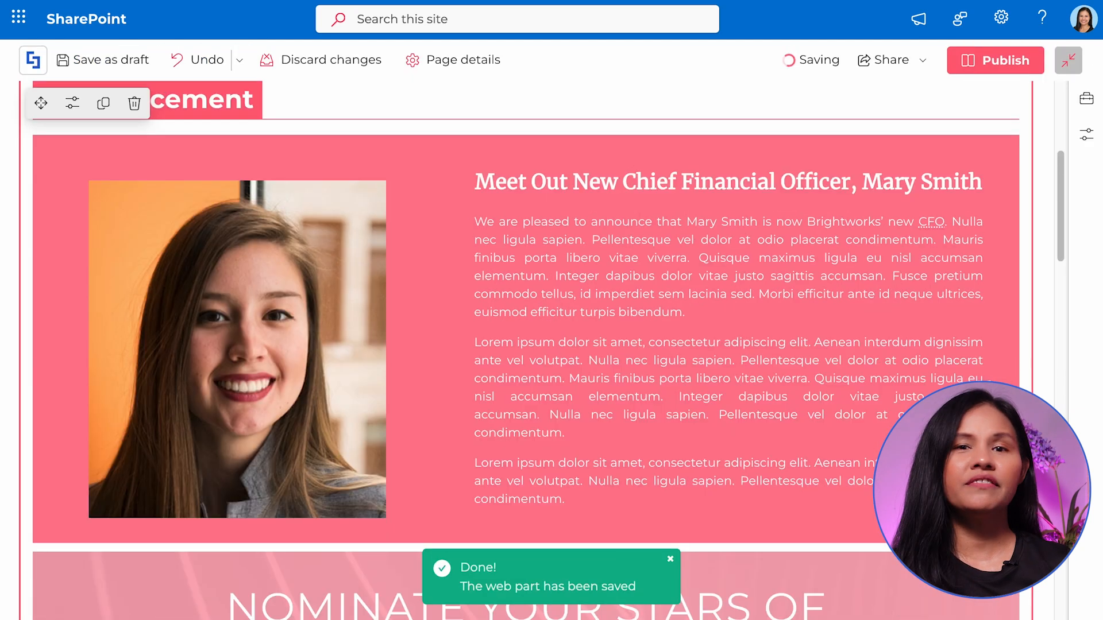
drag(1063, 253, 1064, 258)
scroll(463, 422, up, 1)
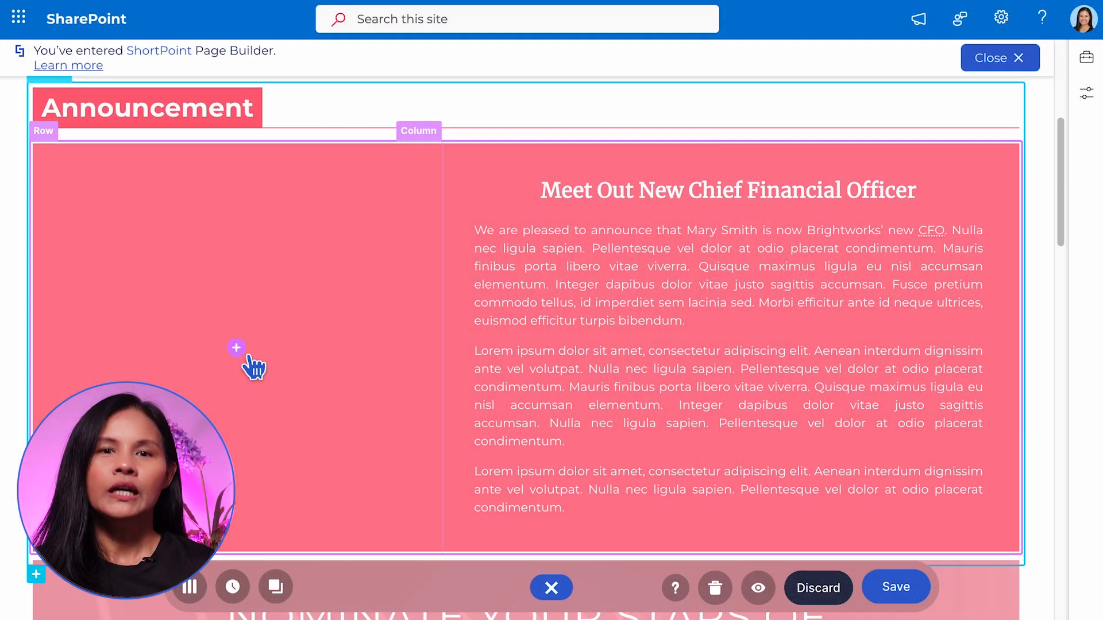
Find the Image Caption element by searching for "Image" and insert it in the empty column of the Announcement section
click(236, 347)
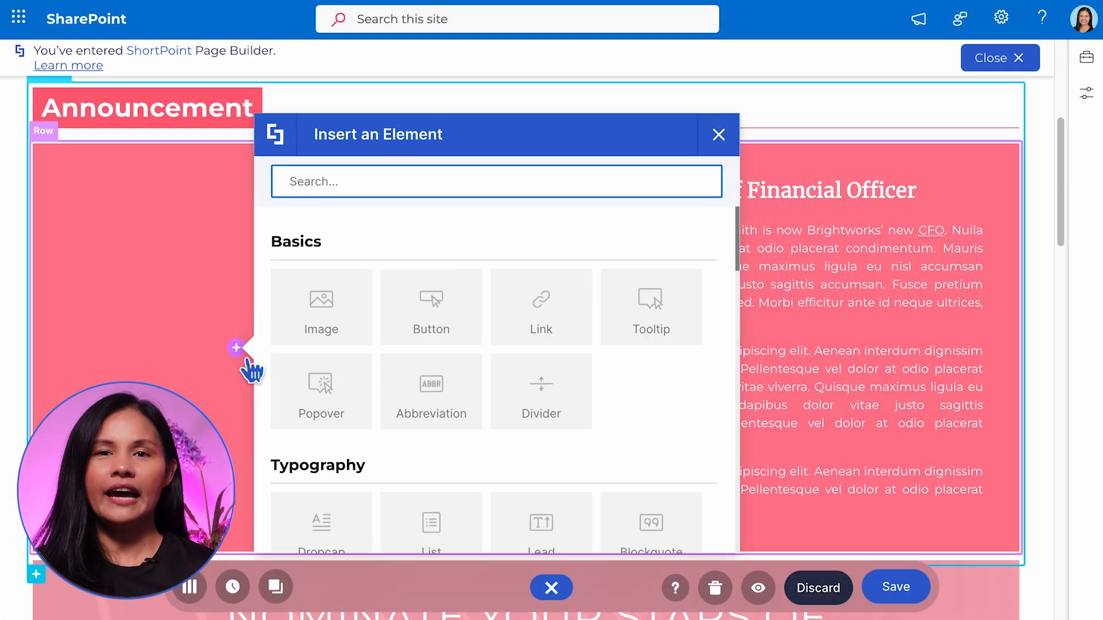
text(Image)
click(431, 316)
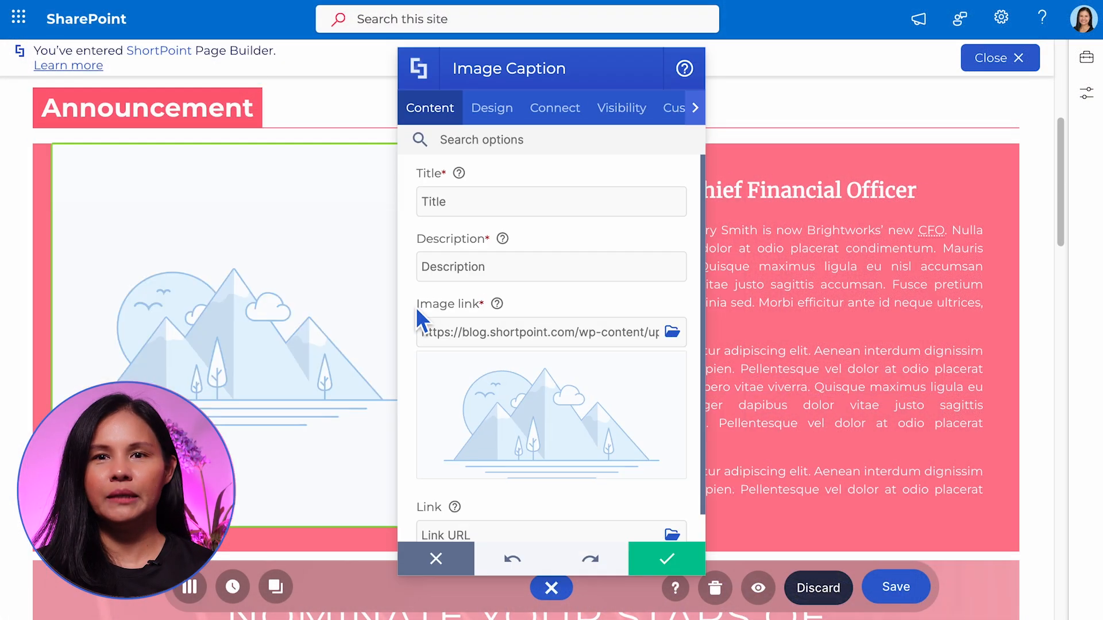
drag(561, 98, 646, 105)
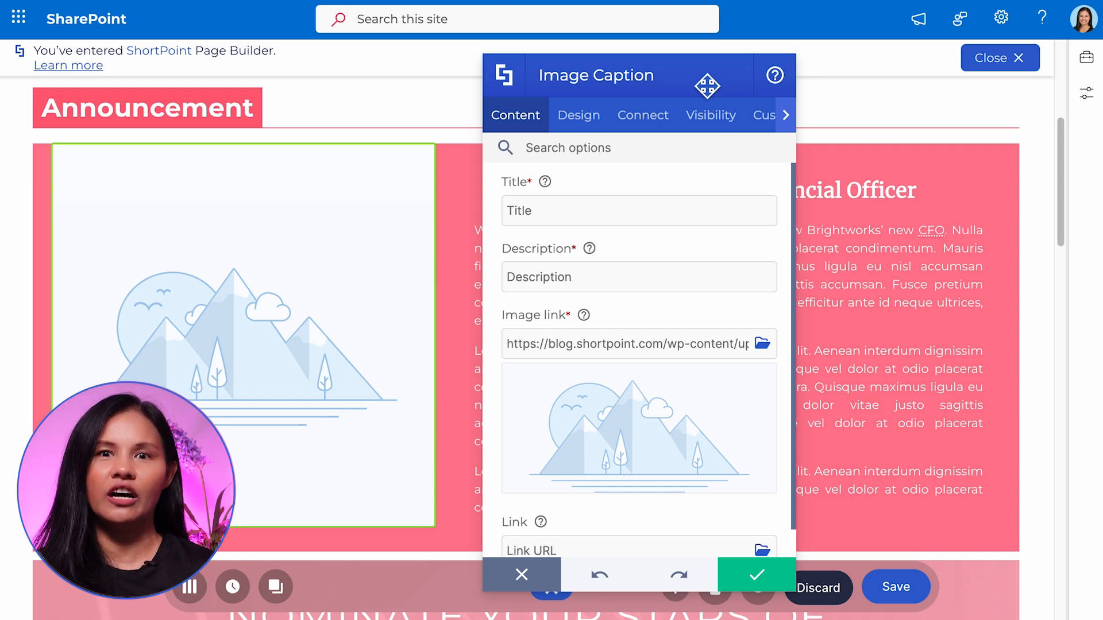
Title the caption with the officer's name and "CFO", and describe it as "Learn about our newly appointed Chief Financial Officer"
double_click(526, 211)
text(Mary Smith, CFO)
double_click(532, 277)
text(Learn about our newly)
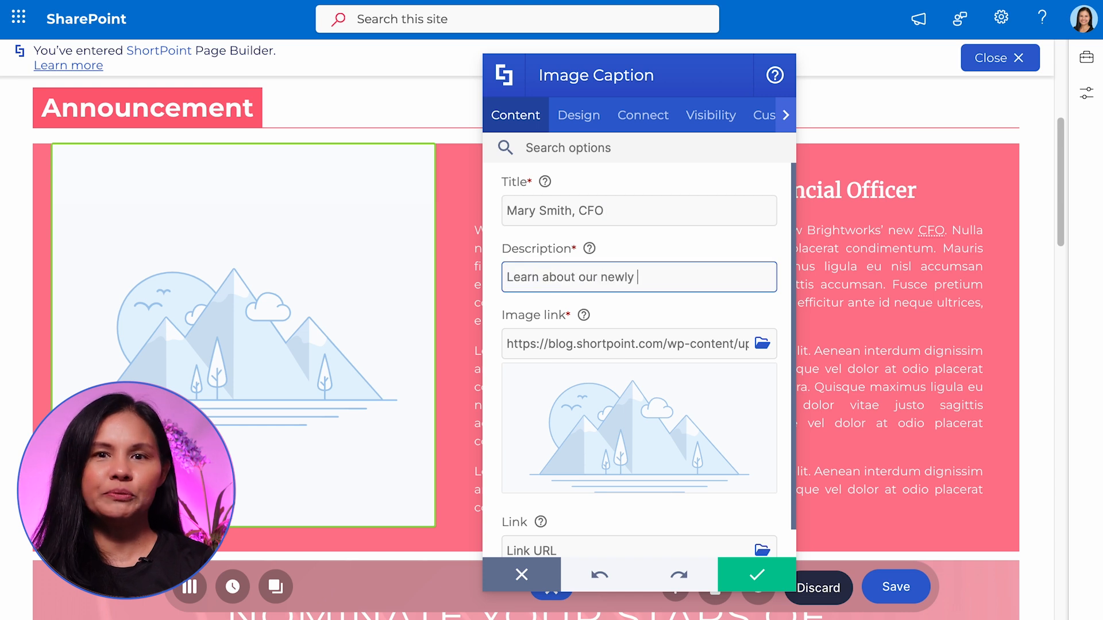
text( appointed Chief Financial Officer)
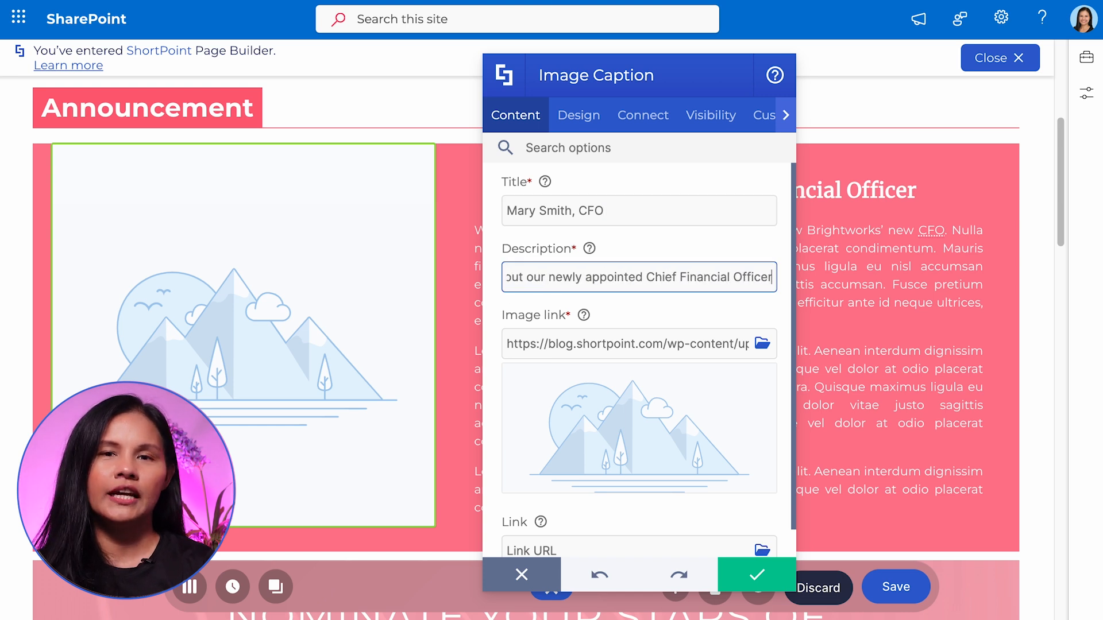
Replace the Image Caption's placeholder image link with the URL of the woman's portrait
click(545, 345)
key(ctrl+a)
key(ctrl+v)
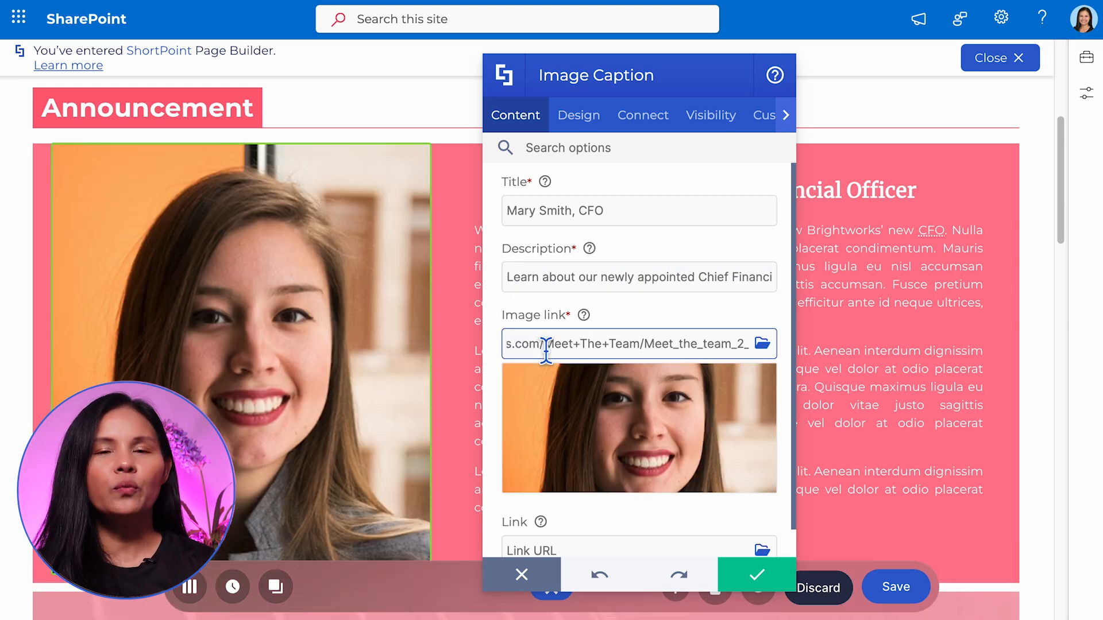
Set the Image Caption style to Quarter-slide-up and turn on centering
click(578, 116)
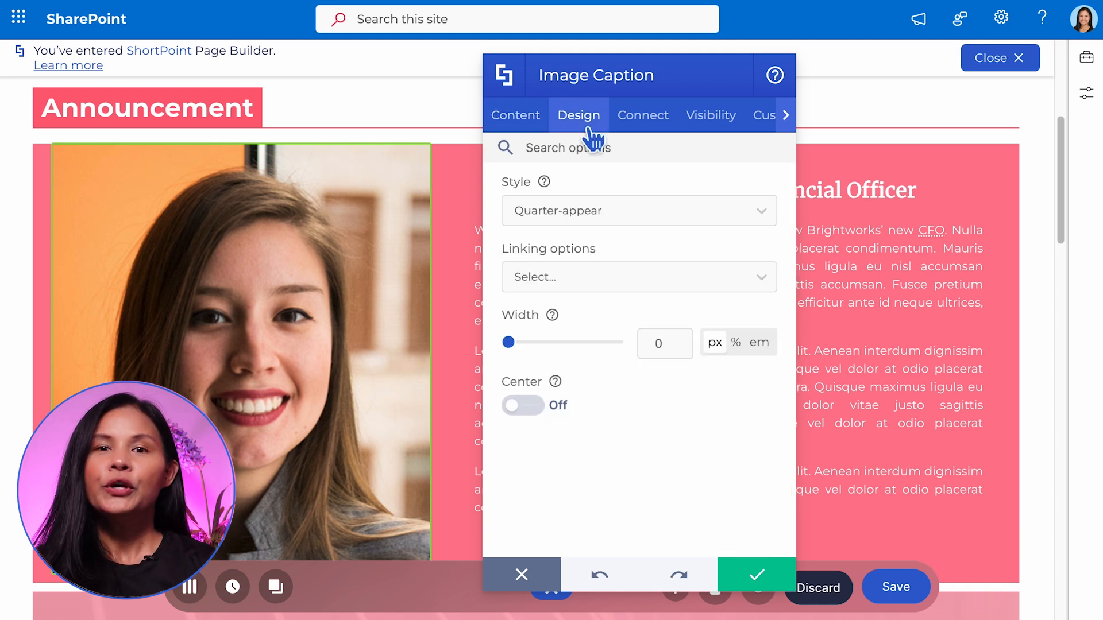
click(761, 214)
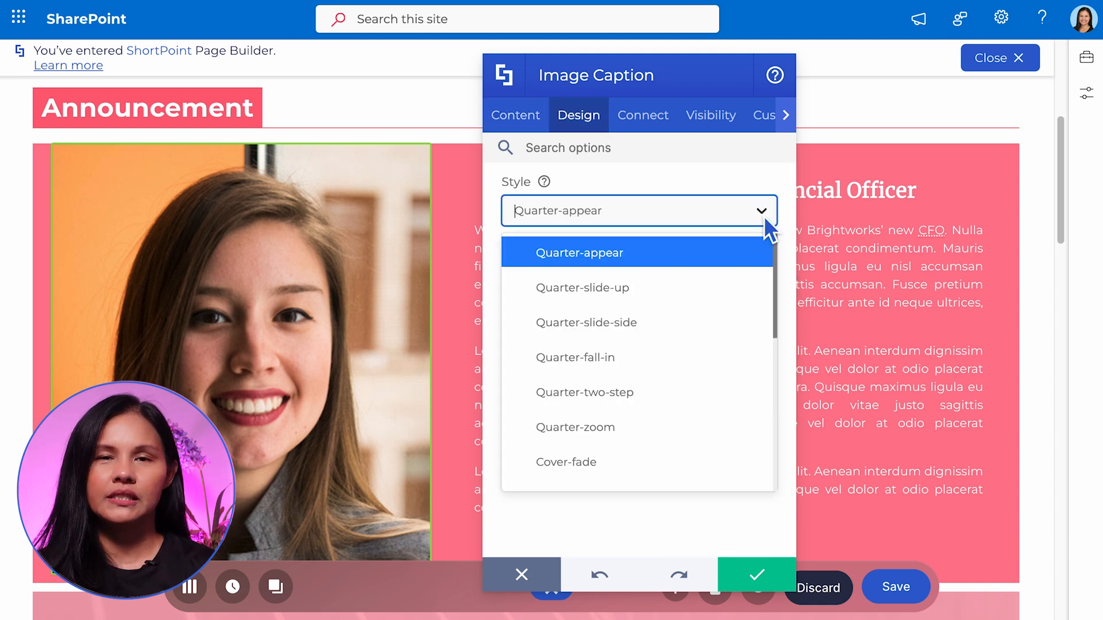
click(681, 287)
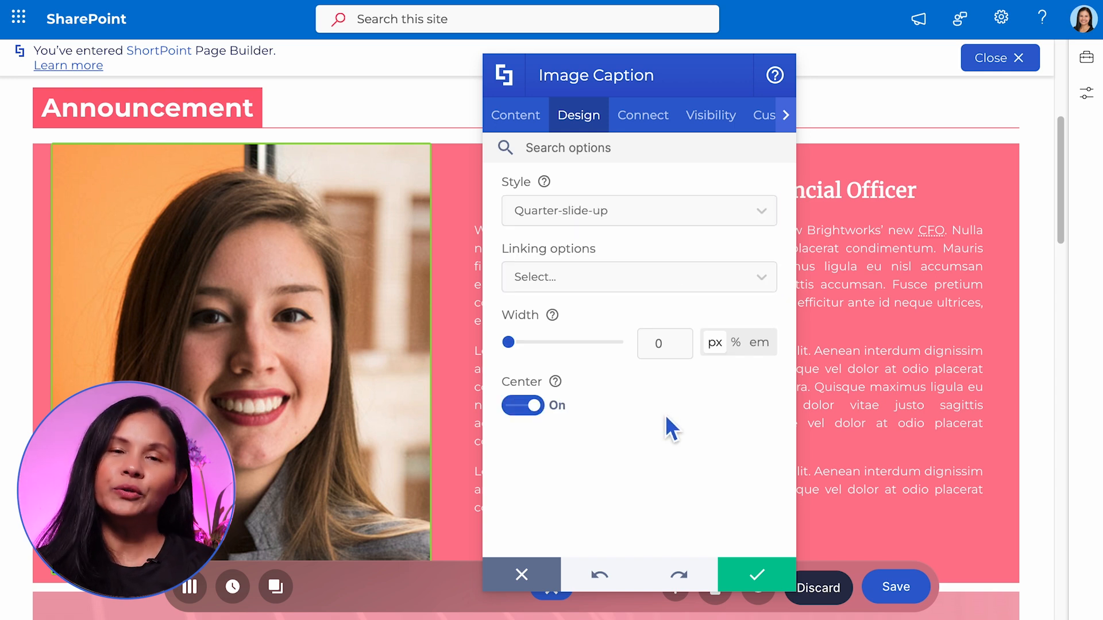
Link the Image Caption to shortpoint.com and set its linking option to New-window
click(522, 122)
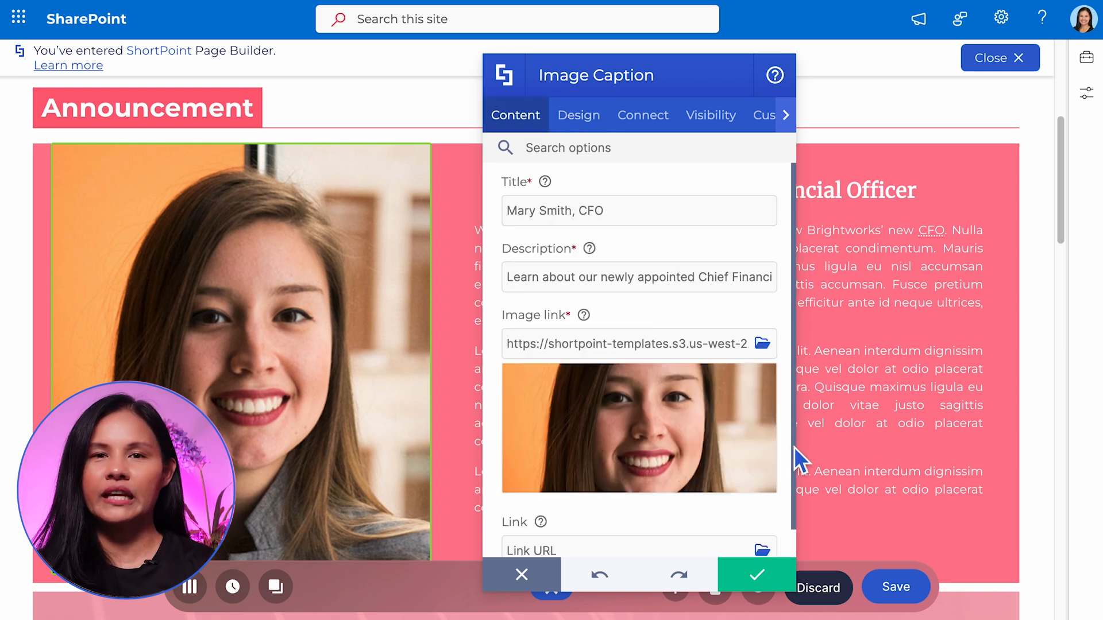
scroll(796, 471, down, 1)
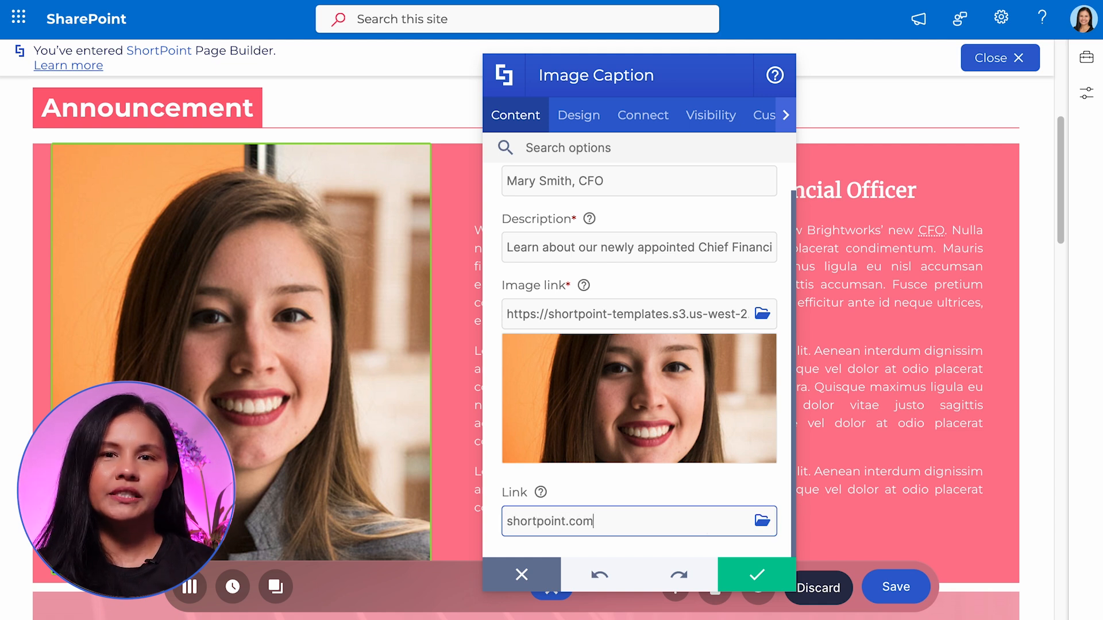
click(580, 117)
click(619, 275)
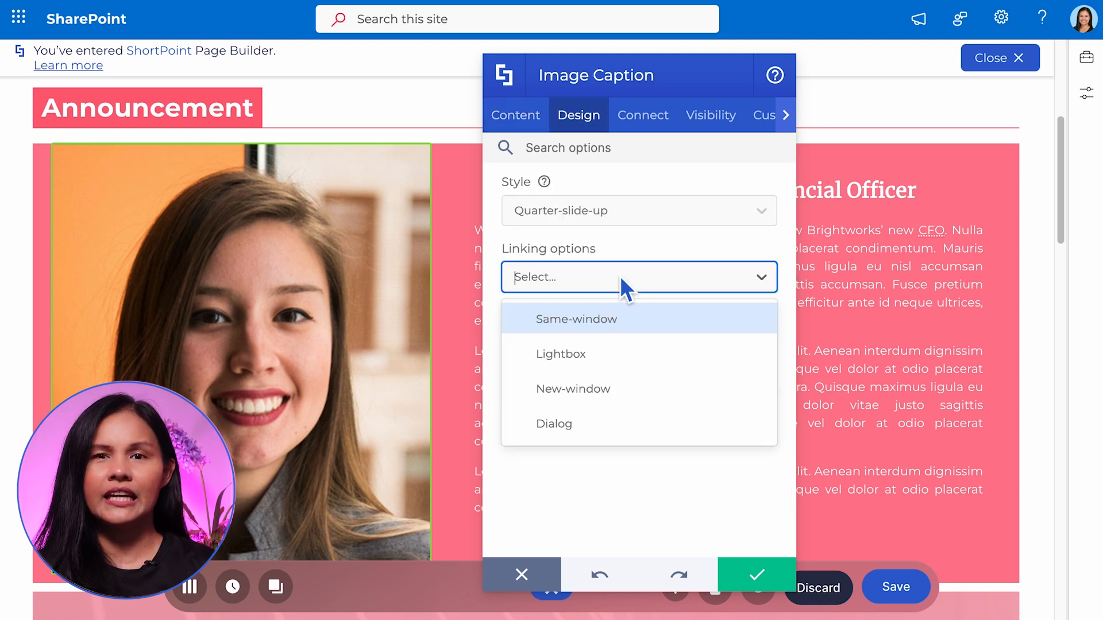
click(619, 389)
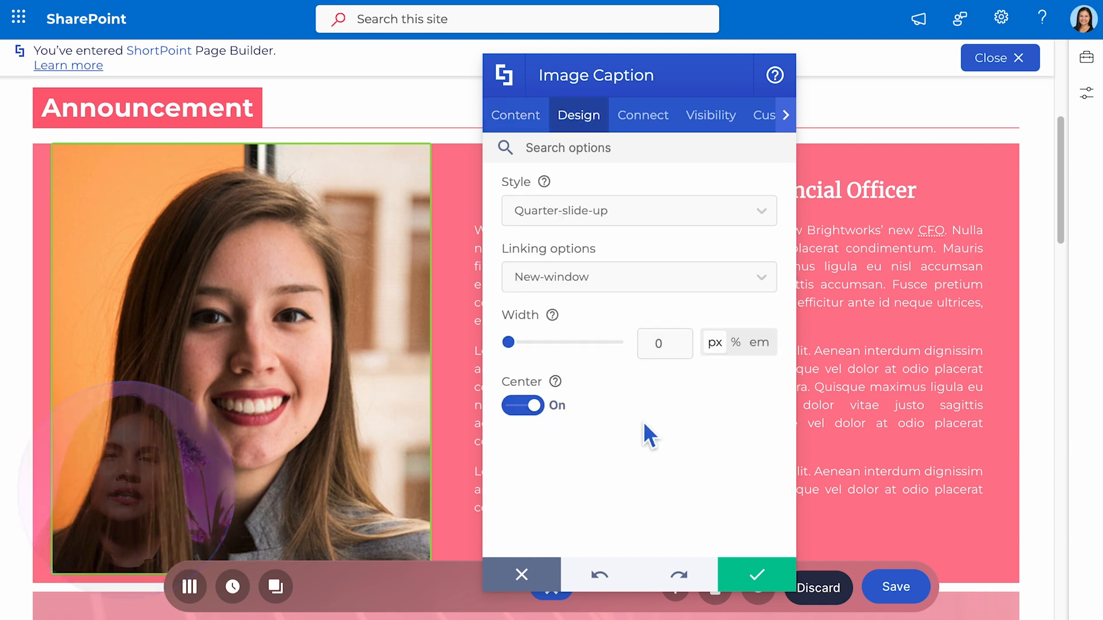
Apply the Image Caption settings and preview the captioned portrait on the page
click(767, 582)
click(767, 594)
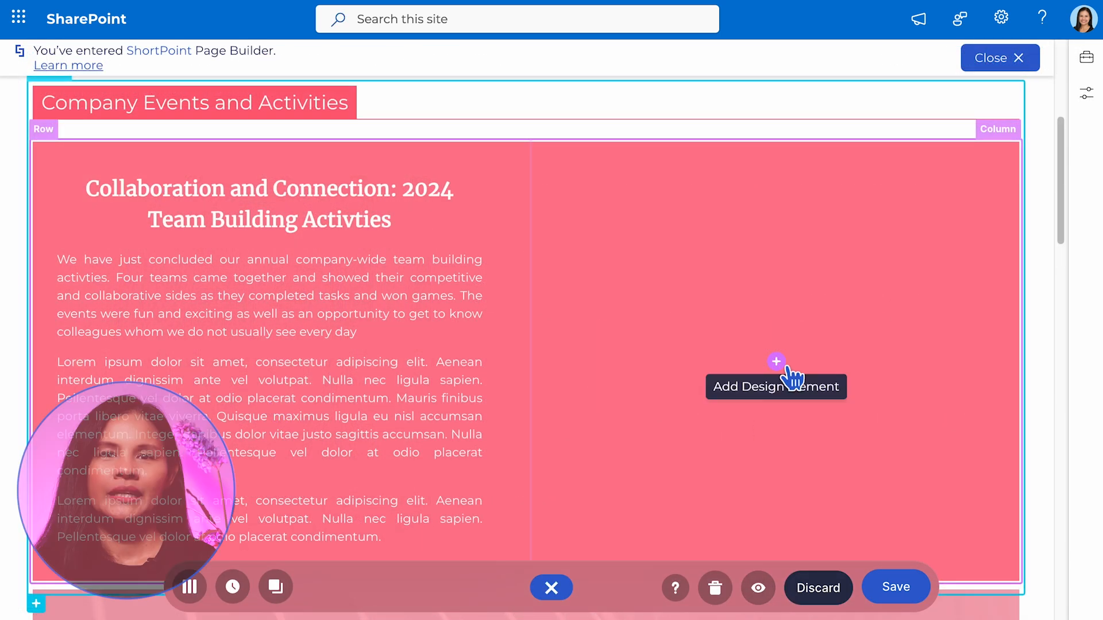
Insert an Image Titles element in the empty column beside the team building text and add a fourth image item
click(776, 362)
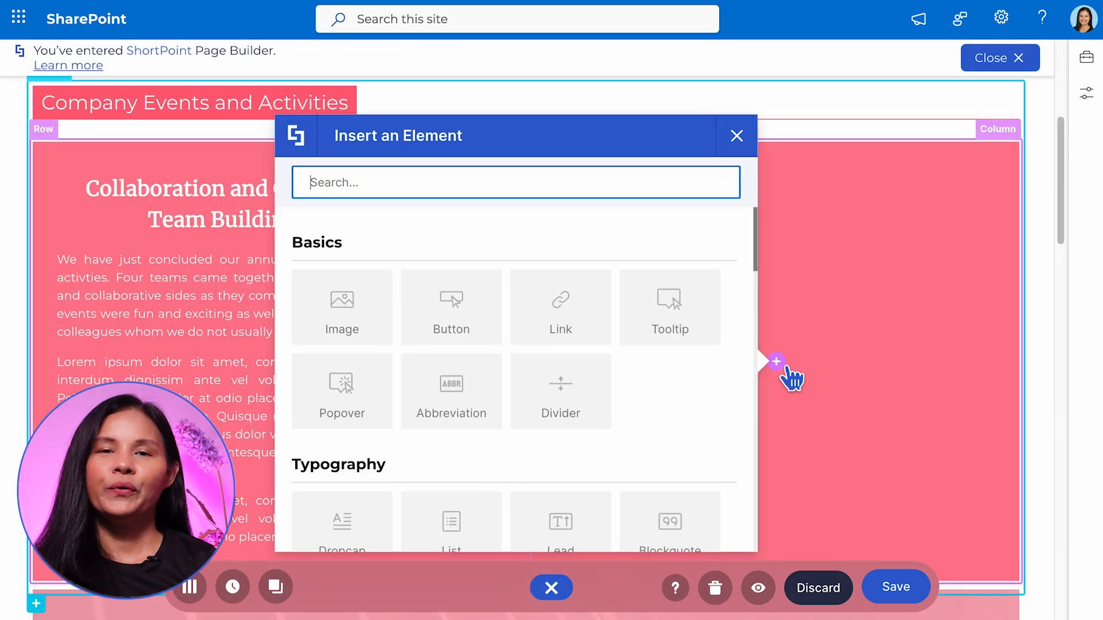
click(350, 180)
text(image)
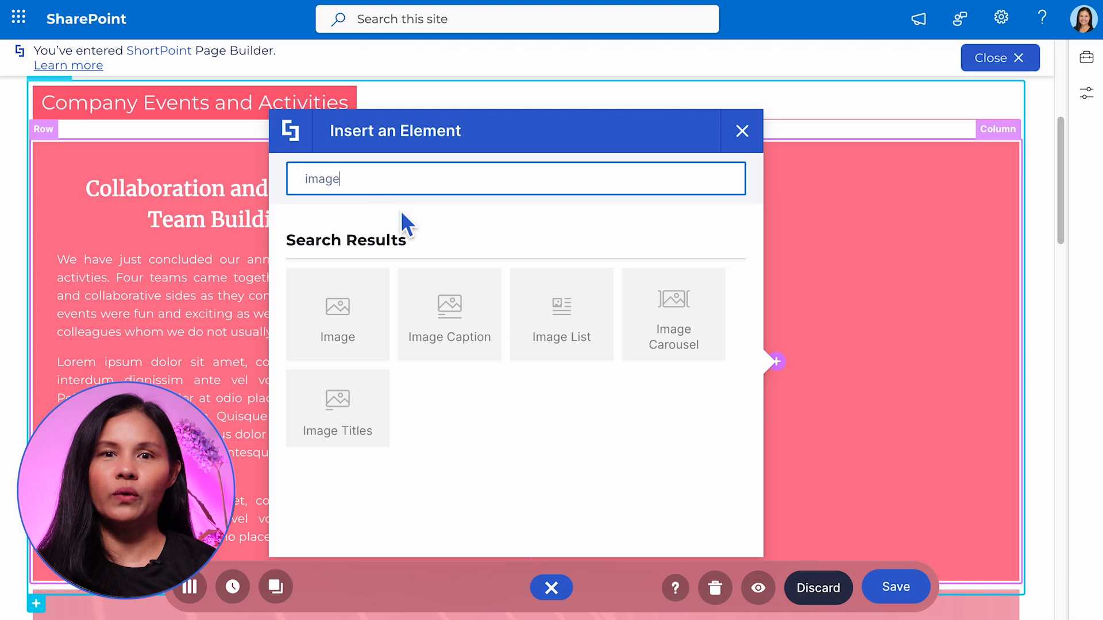
click(352, 423)
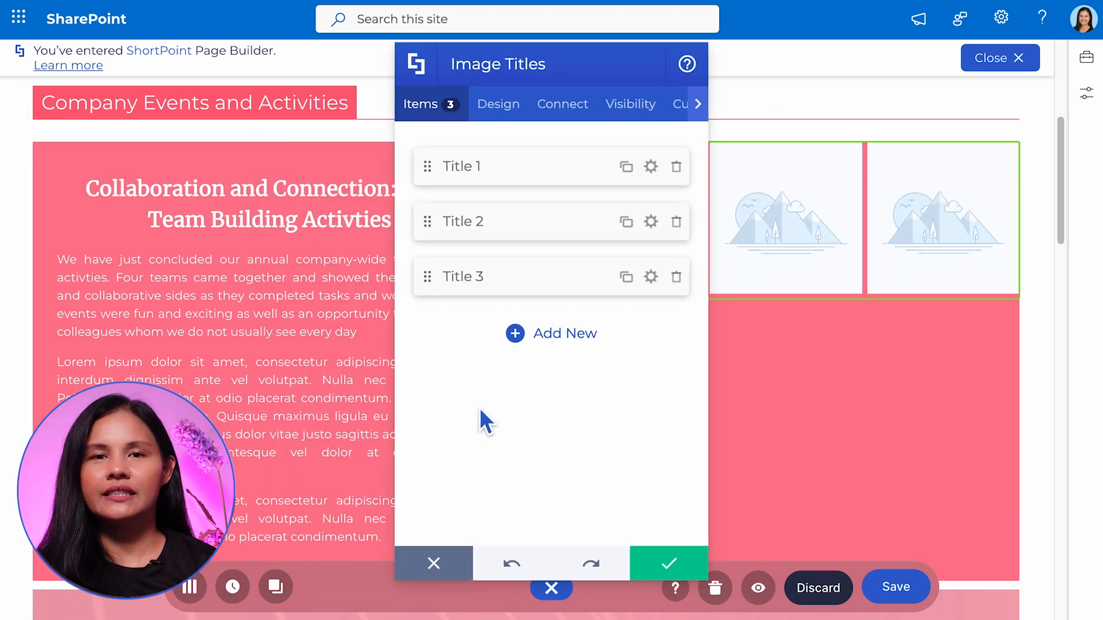
drag(547, 70, 468, 83)
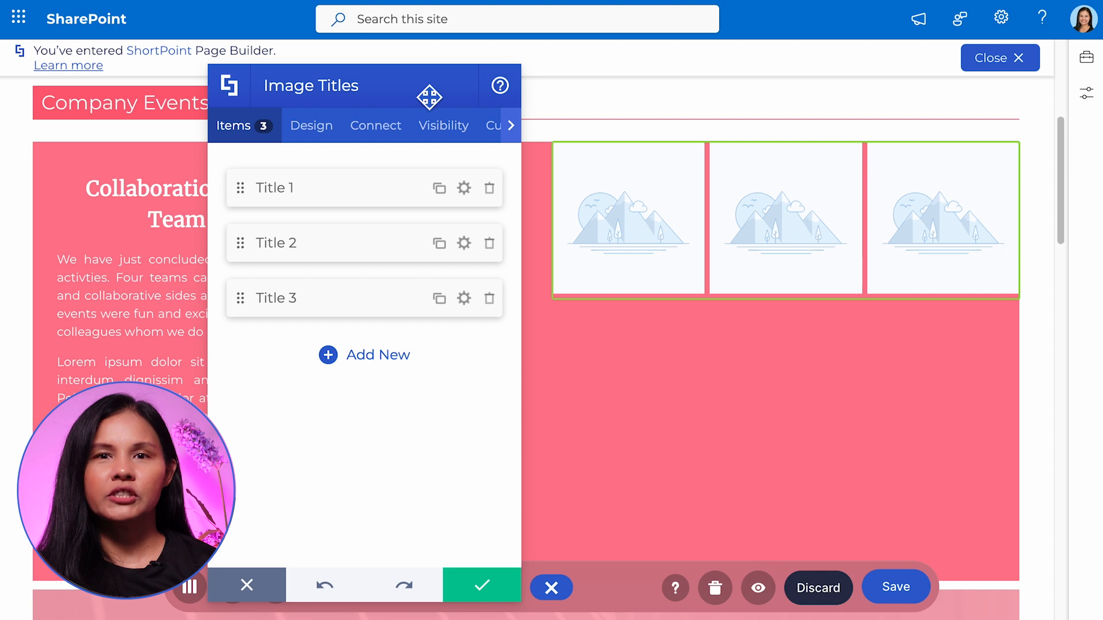
click(381, 359)
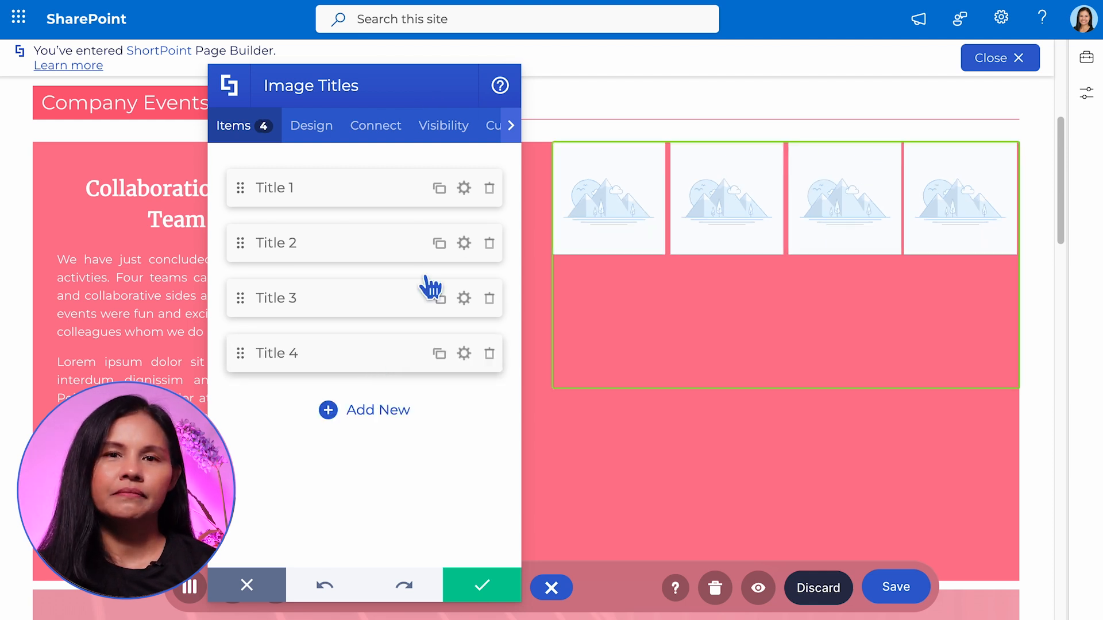
Set the first item's image to the outdoor team building photo from the Team Building folder in Site Assets
click(464, 188)
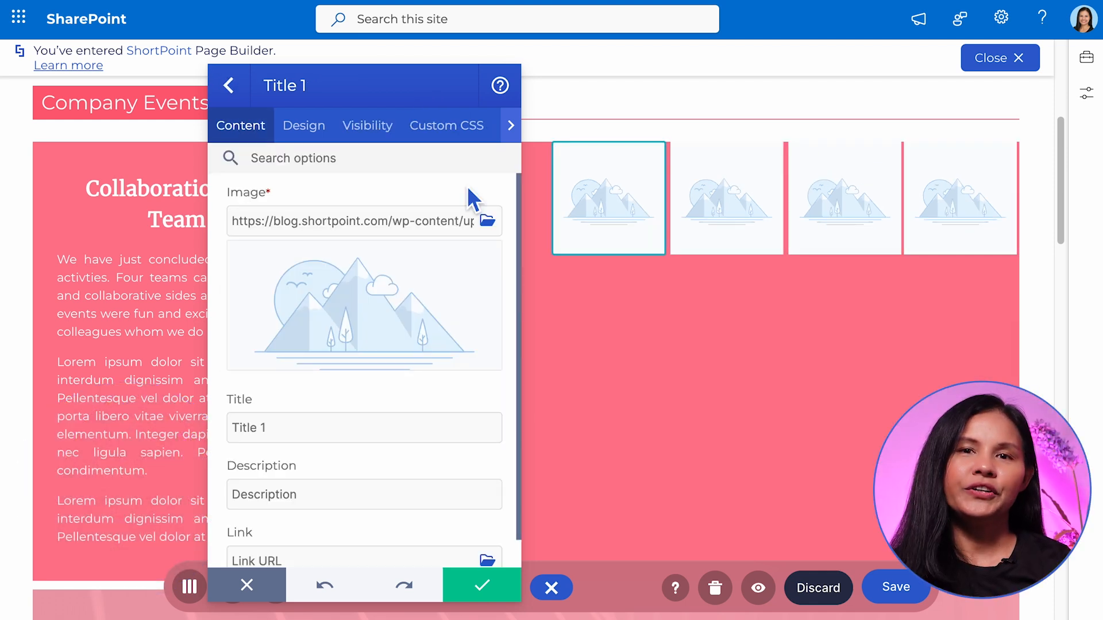
click(487, 220)
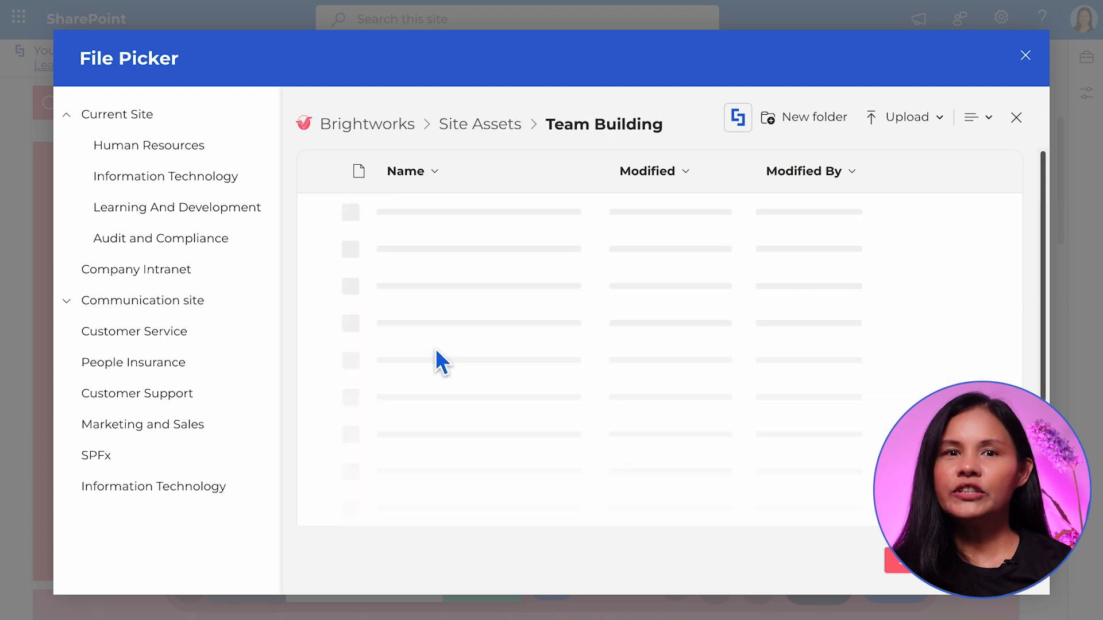
click(445, 357)
click(327, 222)
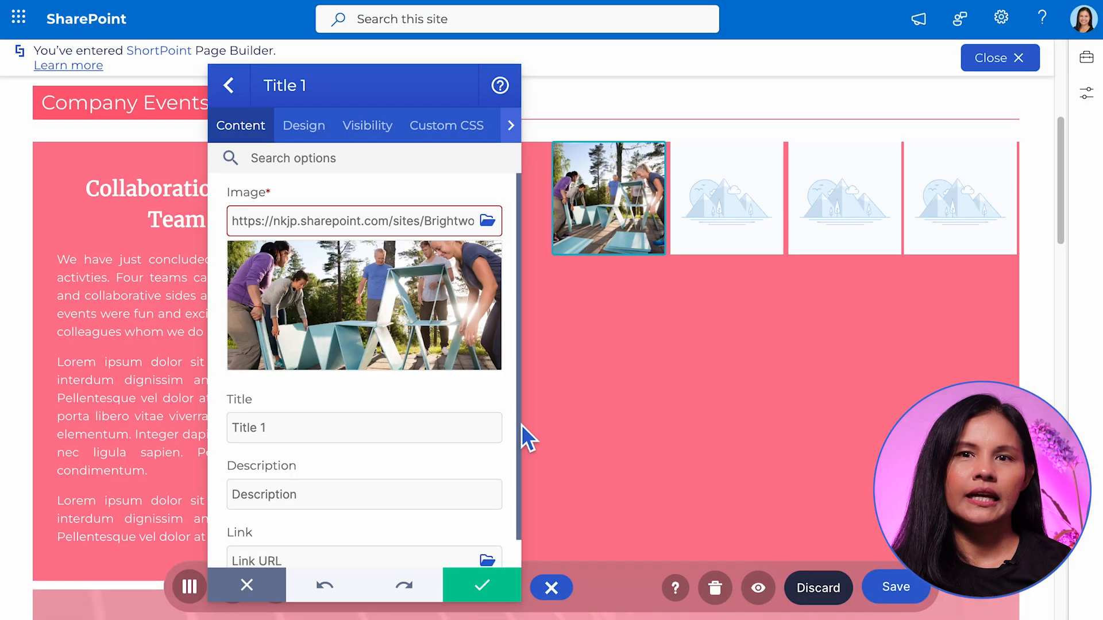
Title the first item Team Dragon and describe it as "The Customer Support and Marketing teams come together to show their competitive side."
scroll(494, 413, down, 1)
triple_click(246, 398)
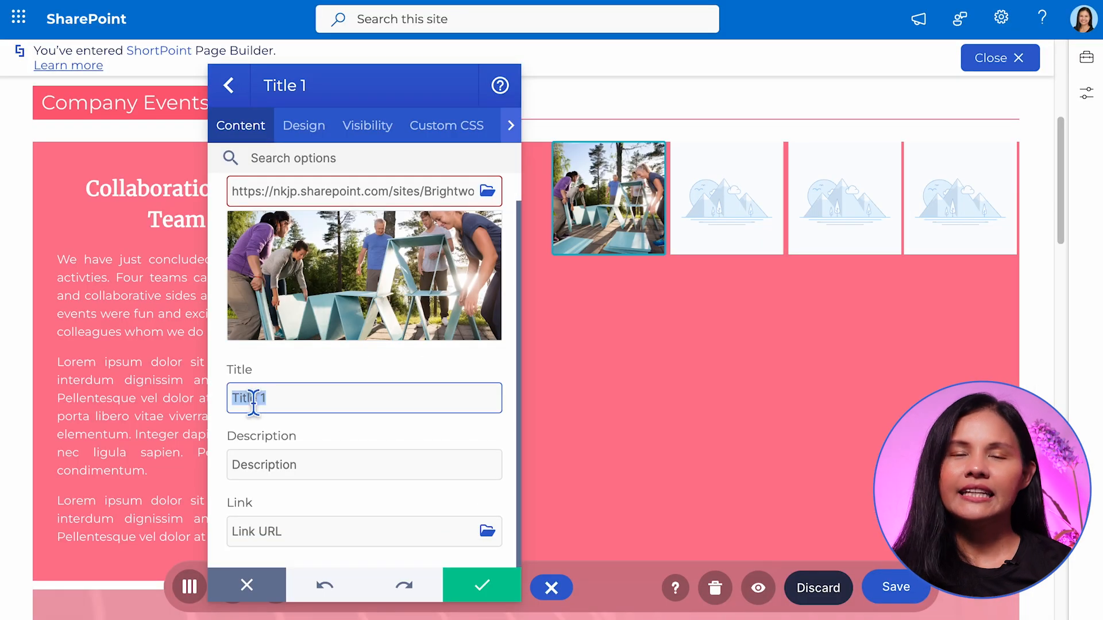
text(Team Dragon)
triple_click(264, 465)
key(ctrl+v)
click(316, 531)
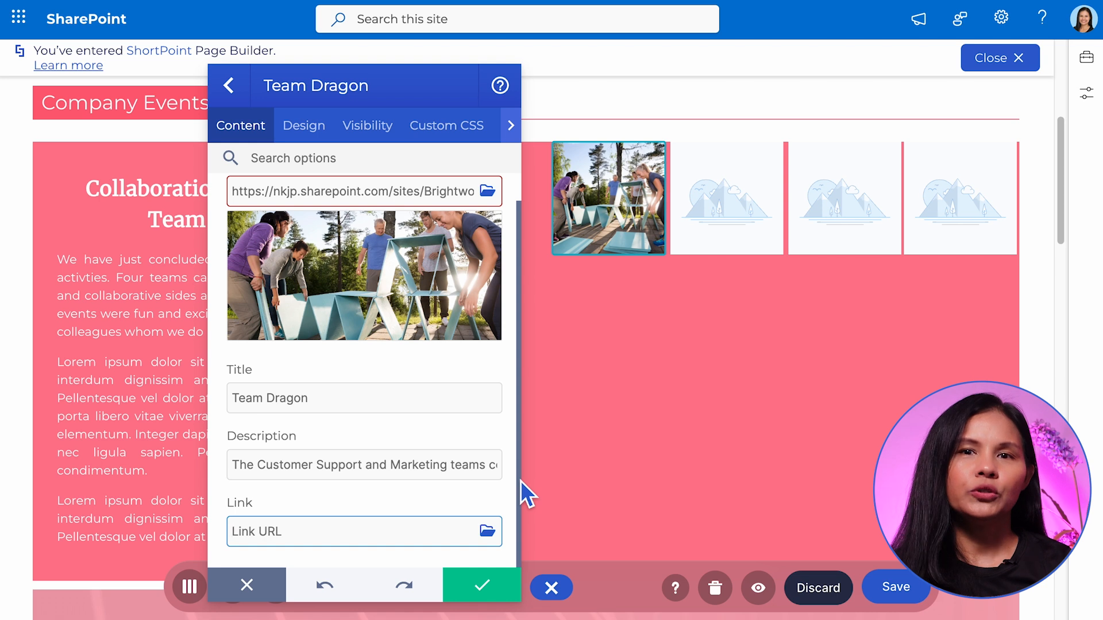
click(230, 87)
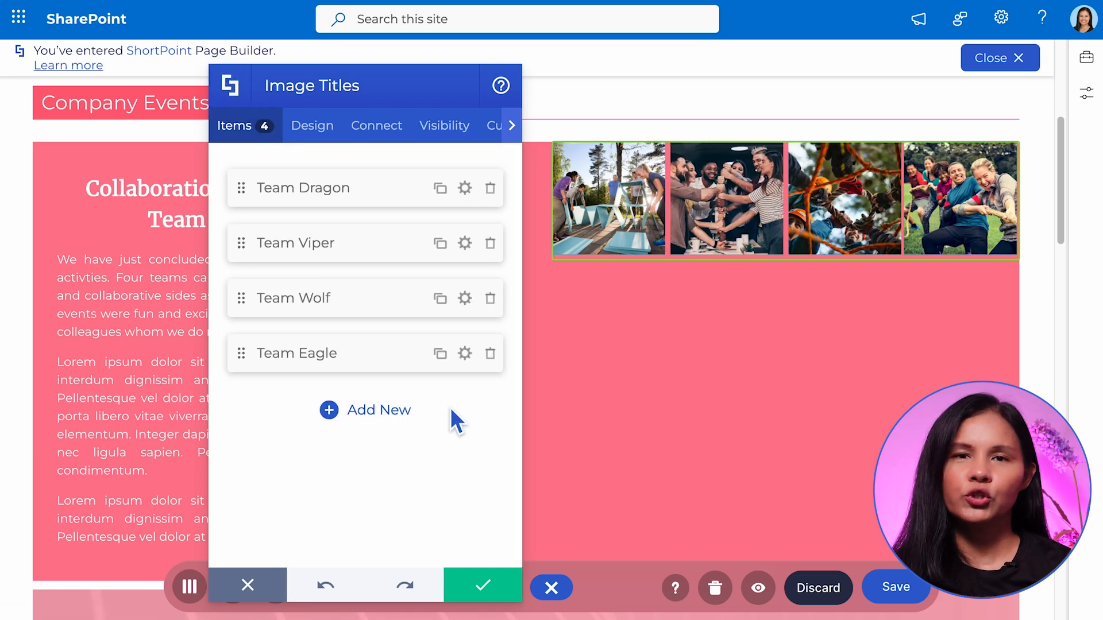
Set the Image Titles element's style to Quarter-slide-up
click(325, 131)
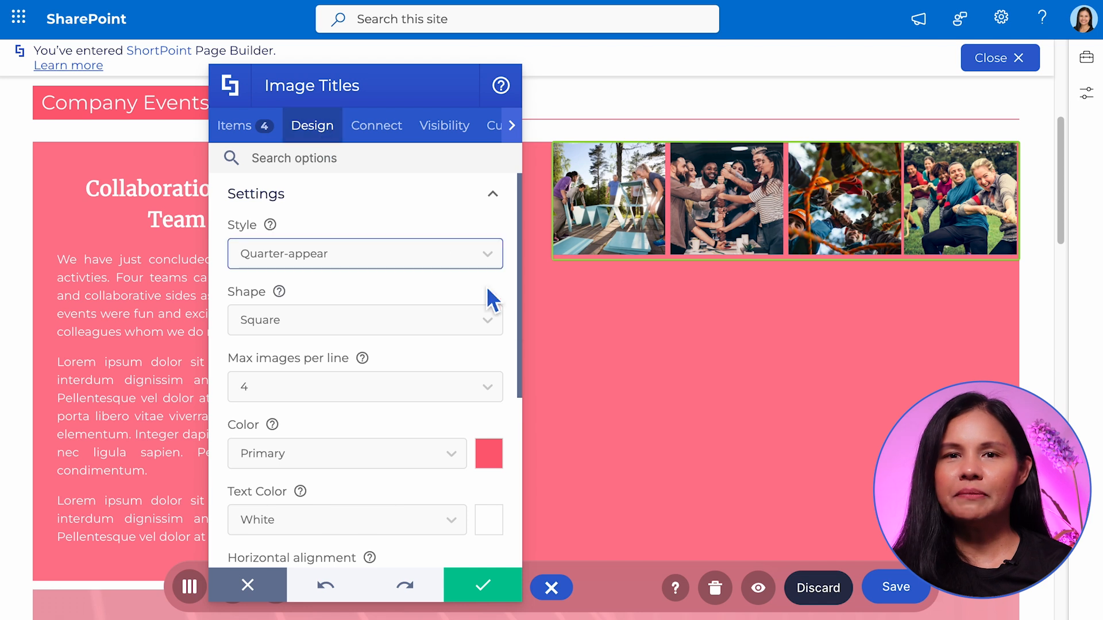
mouse_move(521, 322)
mouse_down()
mouse_move(523, 575)
mouse_move(523, 301)
mouse_up()
click(494, 548)
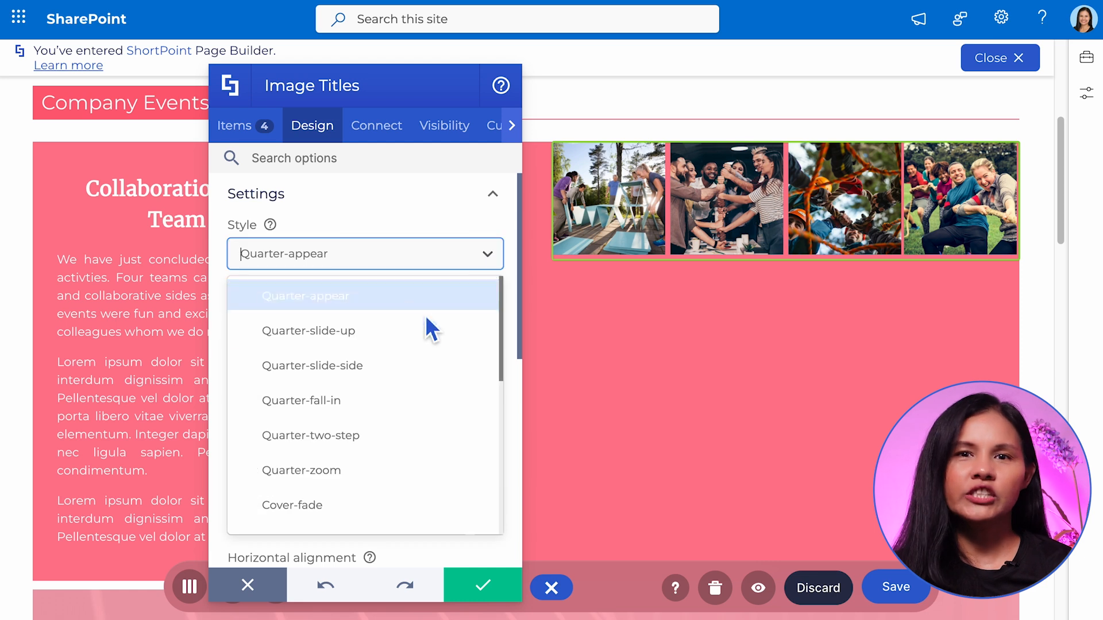
click(409, 332)
Limit the Image Titles element to 2 images per line and set its spacing to 3x
scroll(505, 344, down, 2)
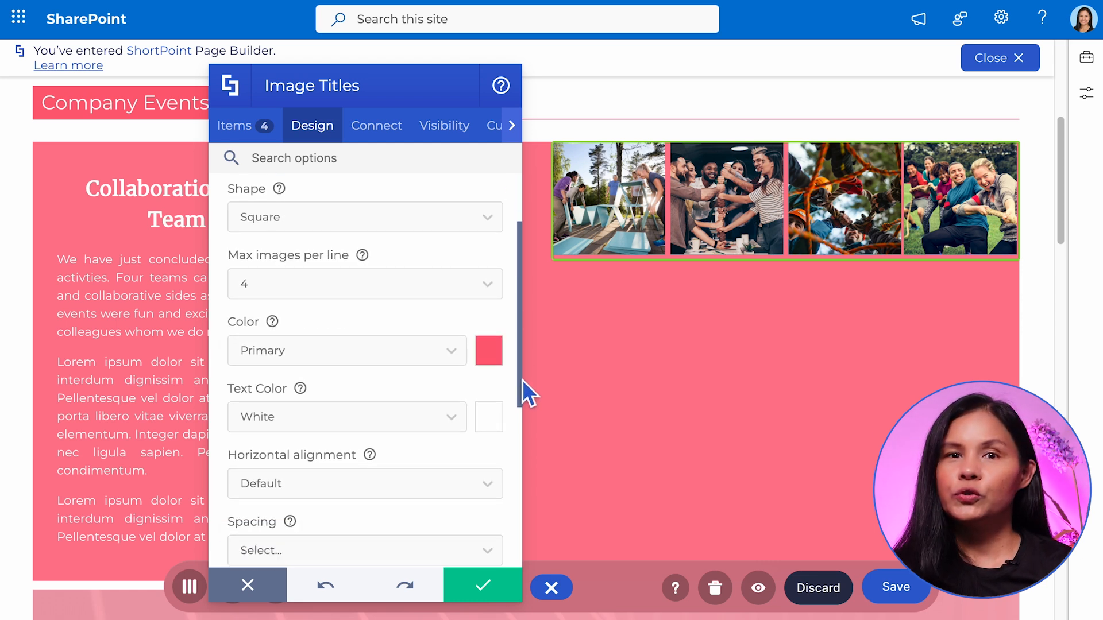
click(278, 276)
click(277, 349)
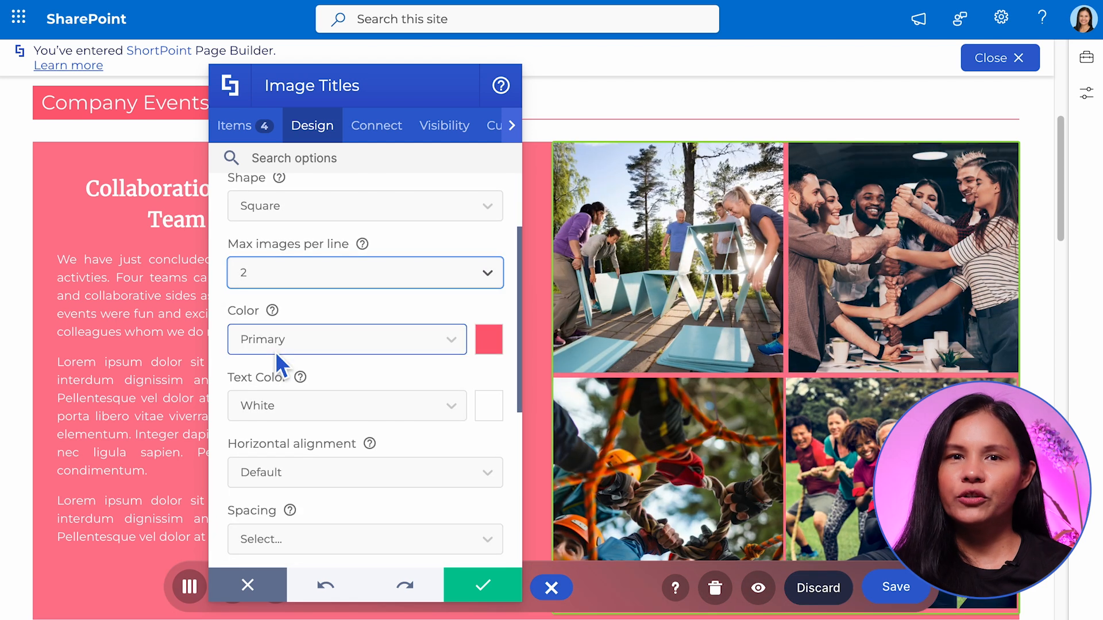
click(466, 540)
click(349, 494)
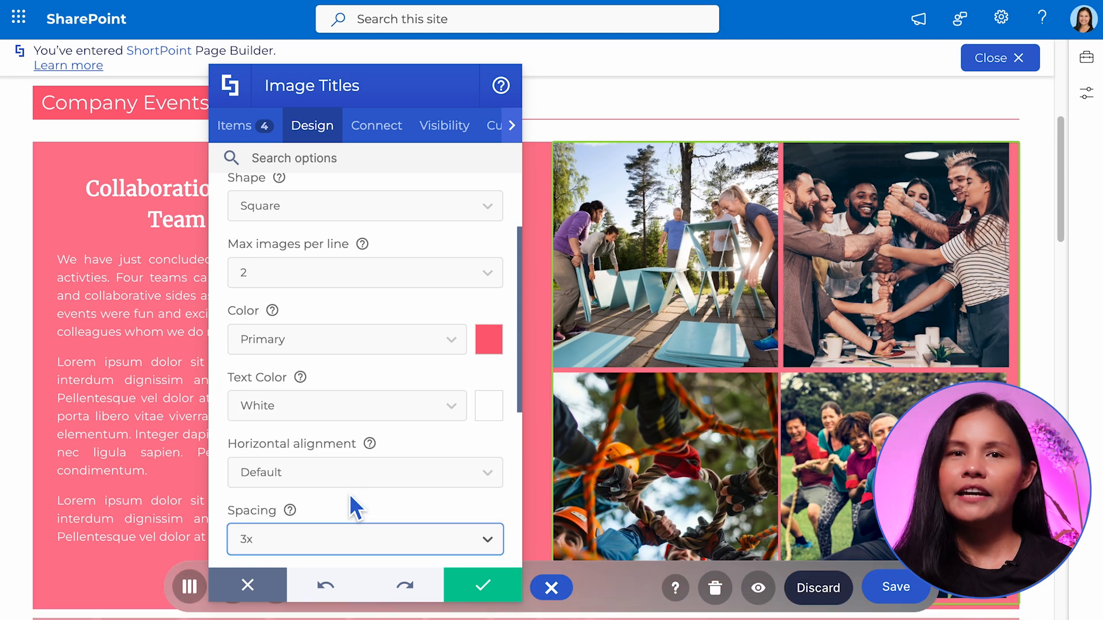
Apply and save the Image Titles settings, and preview the Team Dragon and Team Eagle captions on the page
drag(525, 399, 522, 489)
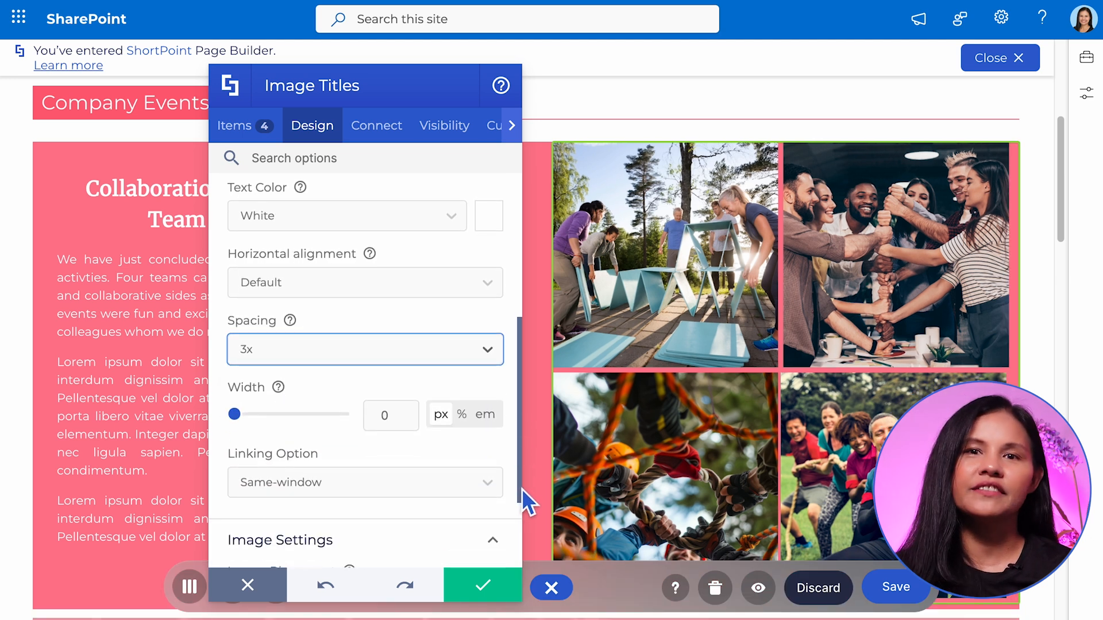
click(489, 595)
click(914, 595)
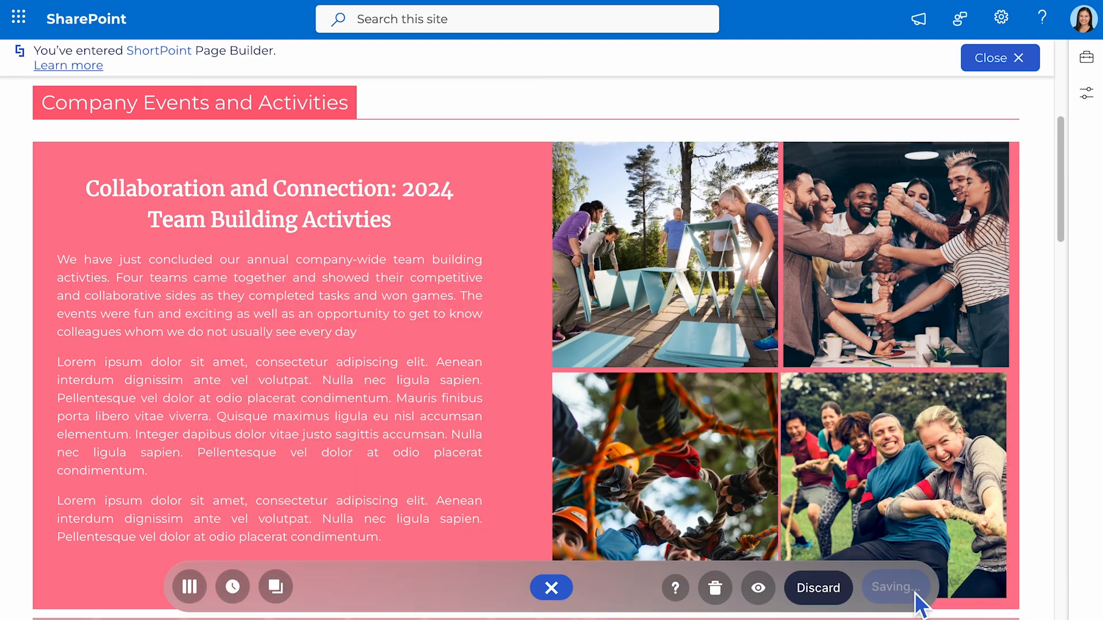
drag(1063, 245, 1060, 240)
mouse_move(638, 323)
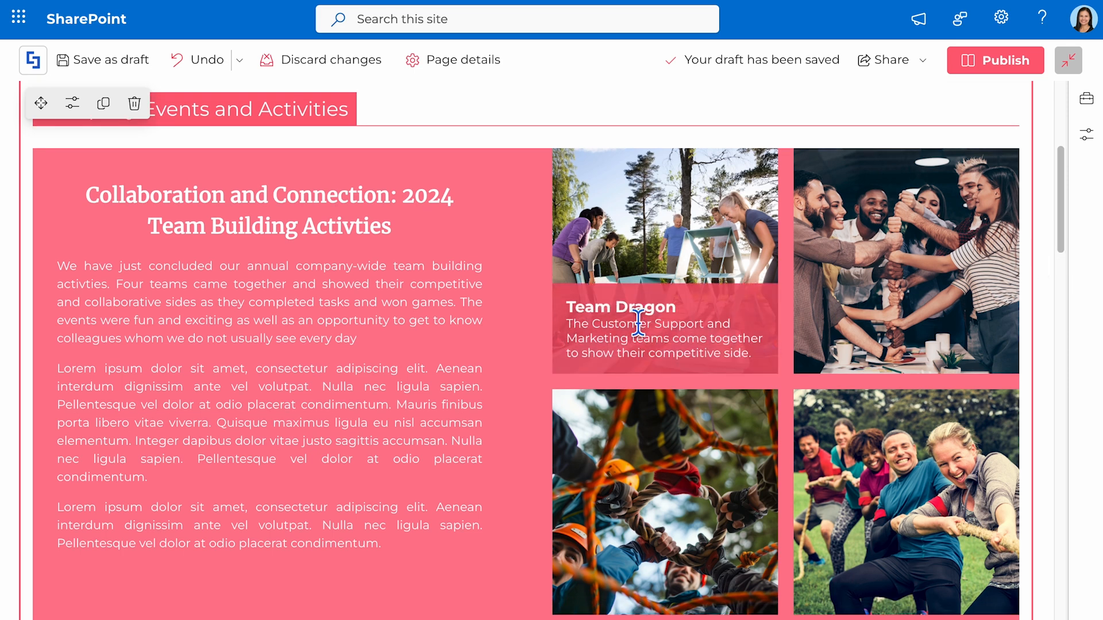
mouse_move(901, 520)
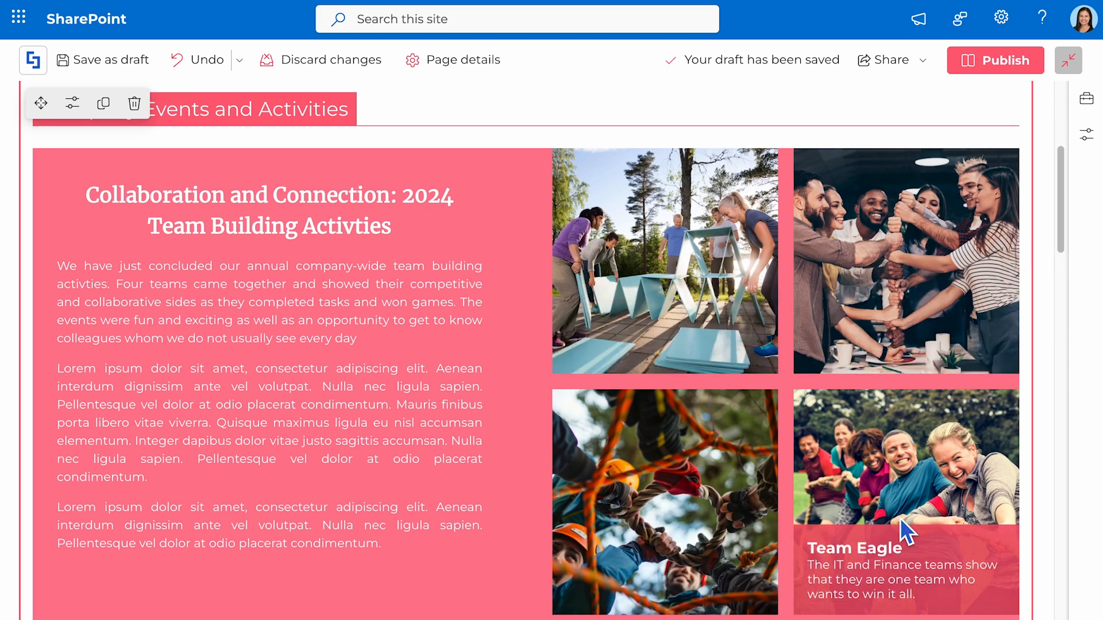